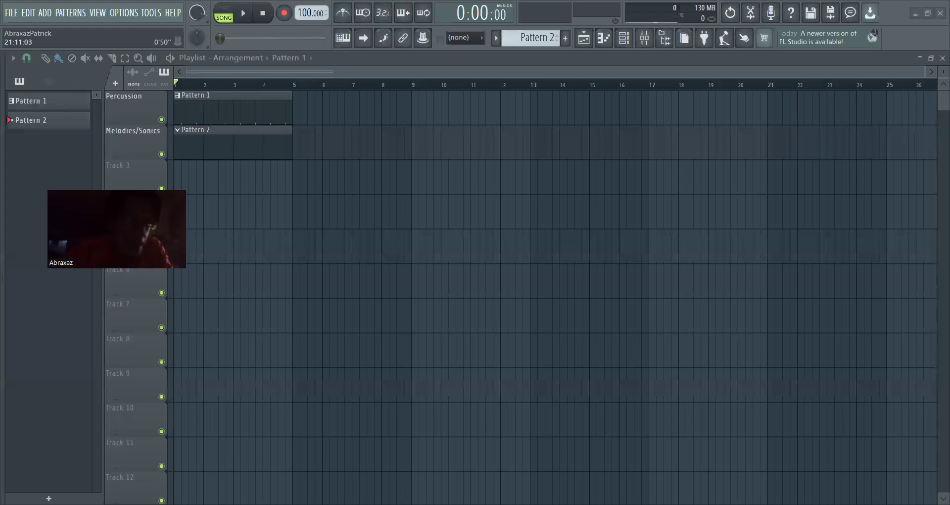
Open the mixer, select Insert 1 and look over its list of available mixer track states
{"action": "left_click", "coordinate": [644, 44]}
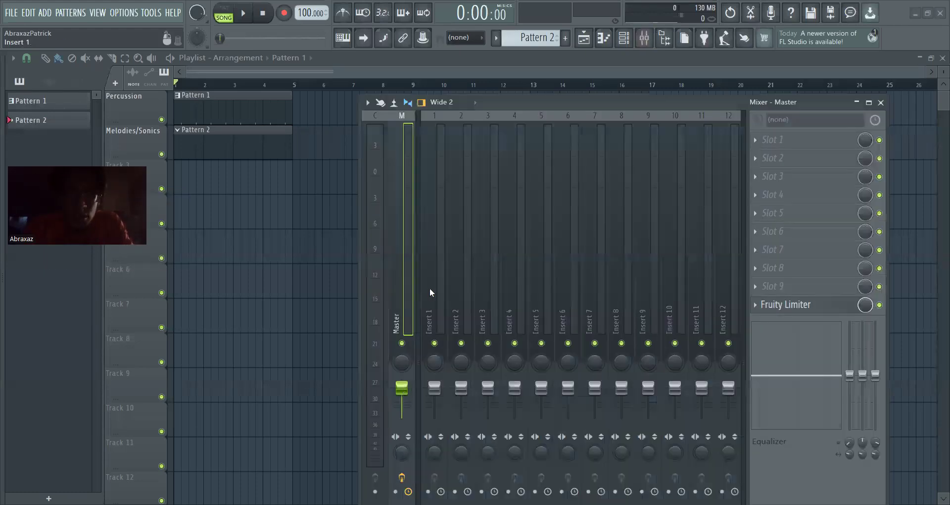
{"action": "left_click", "coordinate": [429, 287]}
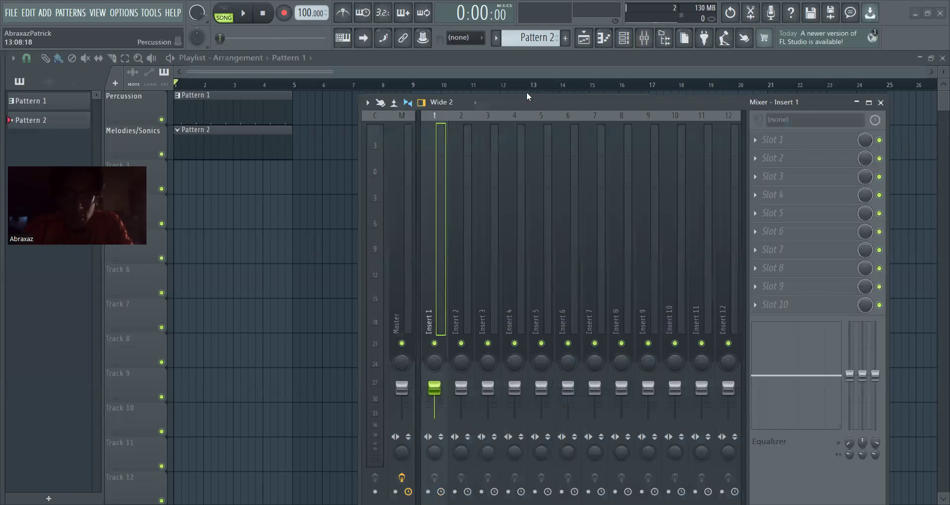
{"action": "right_click", "coordinate": [394, 202]}
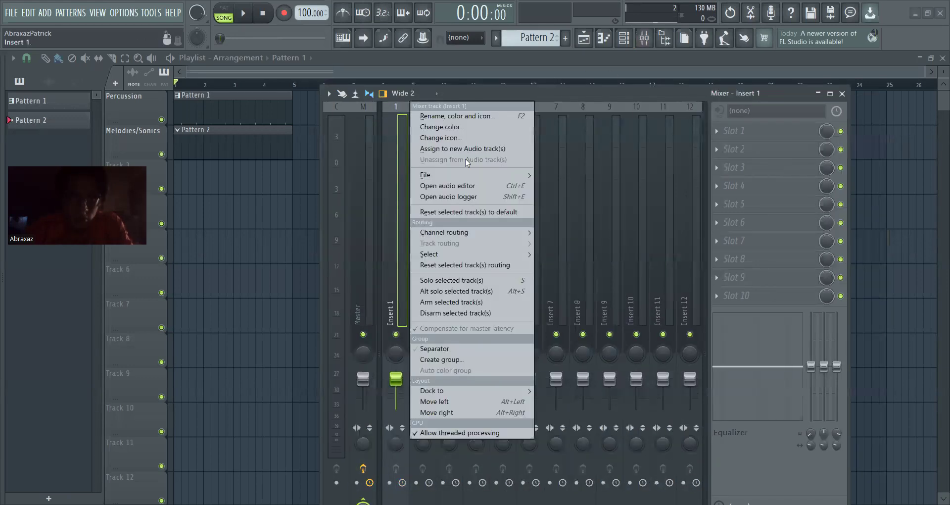
{"action": "mouse_move", "coordinate": [495, 175]}
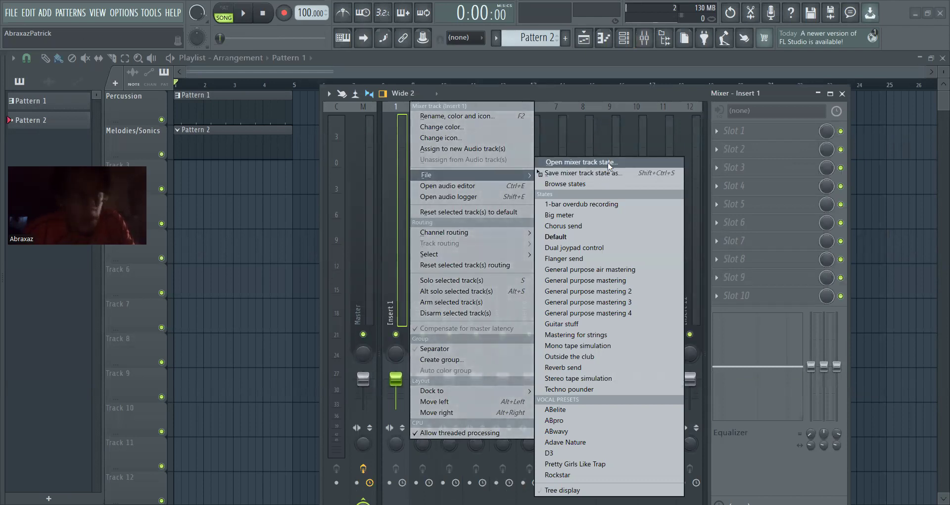
{"action": "left_click", "coordinate": [401, 254]}
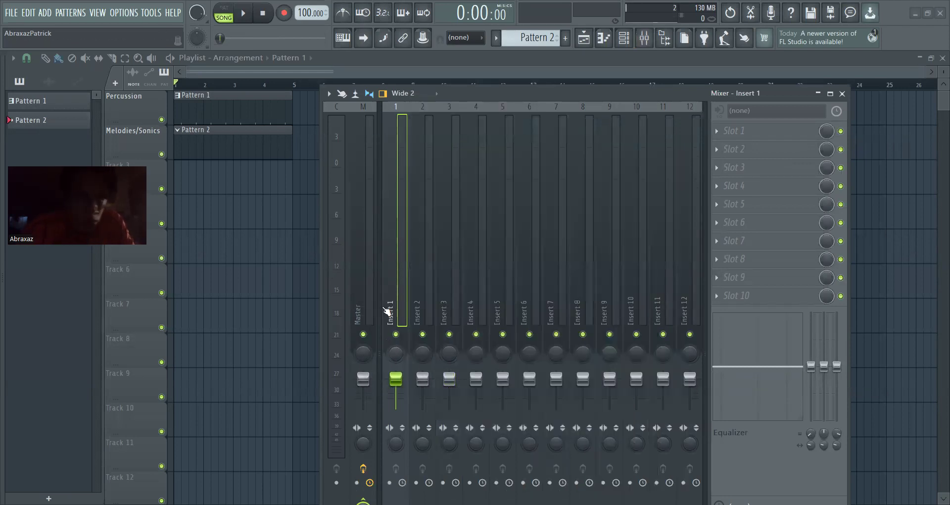
Find Waves Tune Real-Time Stereo among the effect plugins and load it into slot 1 of Insert 1
{"action": "left_click", "coordinate": [738, 132]}
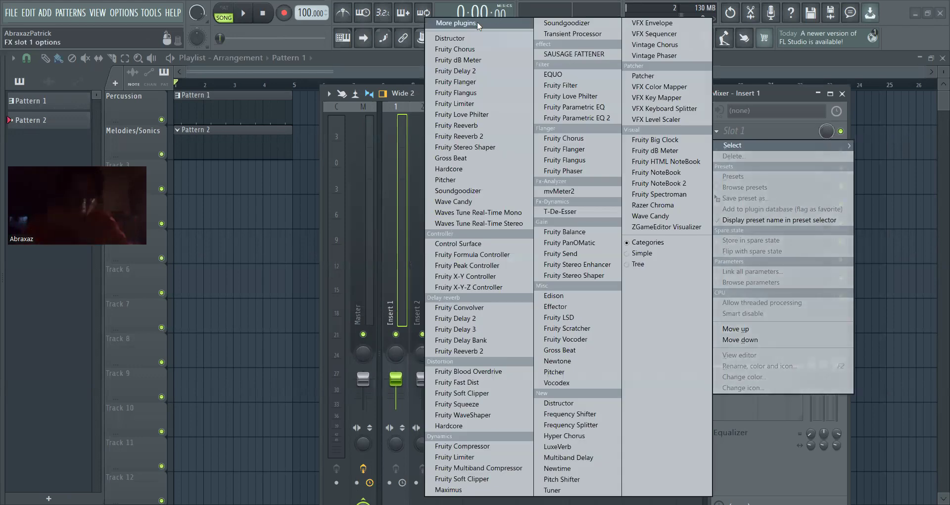
{"action": "left_click", "coordinate": [477, 22]}
{"action": "type", "text": "wave"}
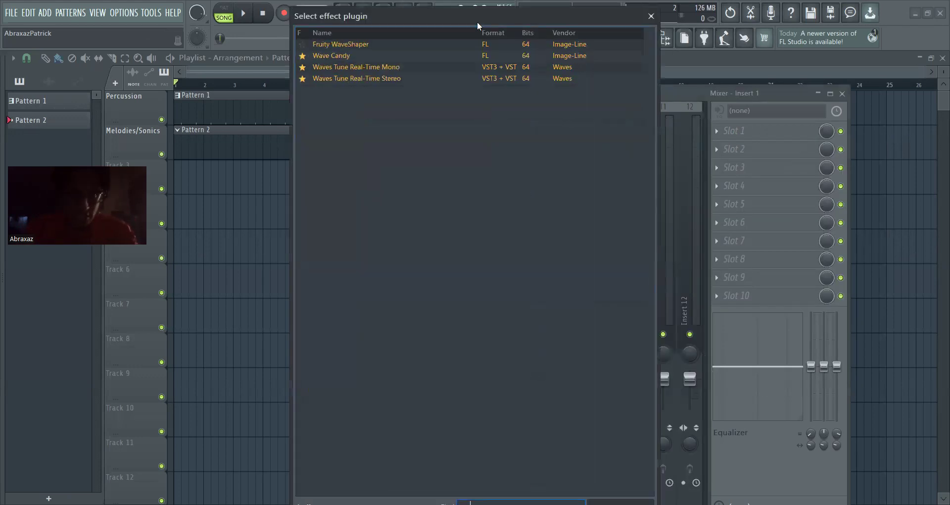
{"action": "double_click", "coordinate": [402, 80]}
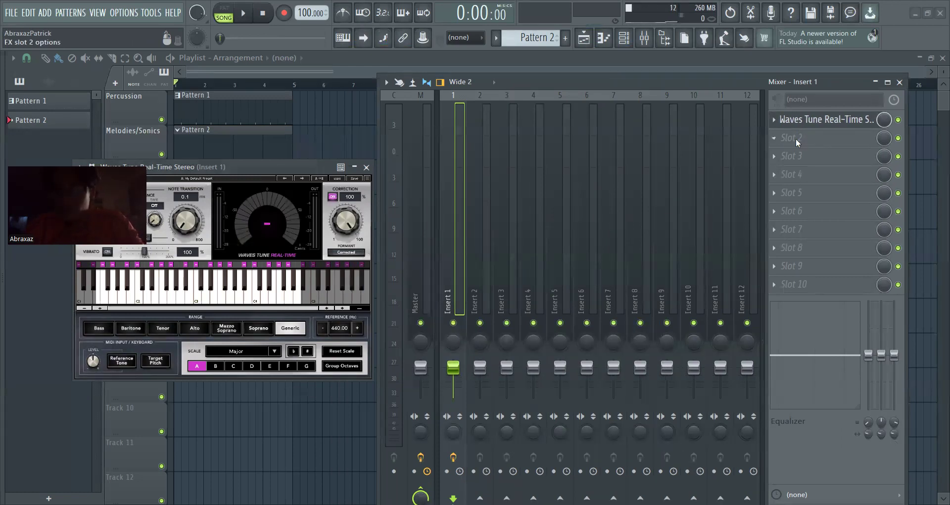
Load Fruity Parametric EQ 2 into slot 2 and Fruity Multiband Compressor into slot 3 of Insert 1
{"action": "left_click", "coordinate": [795, 138]}
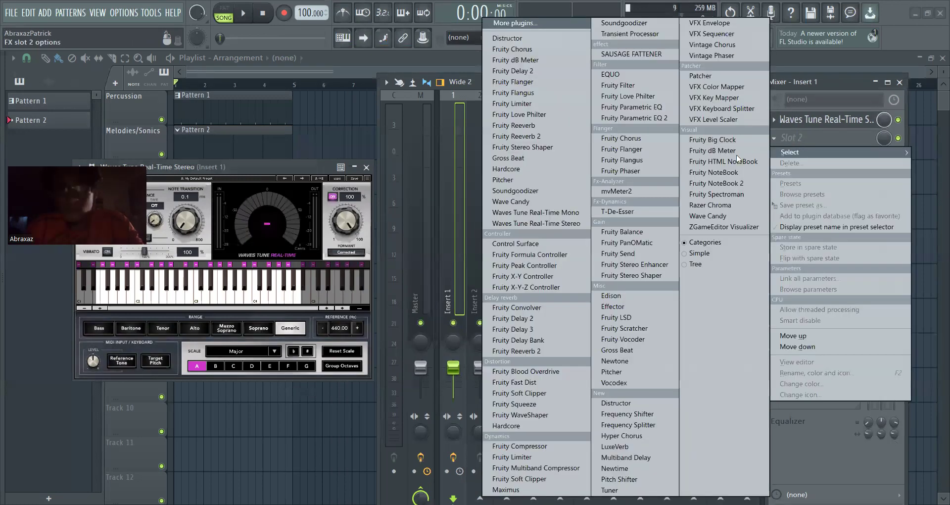
{"action": "left_click", "coordinate": [625, 118]}
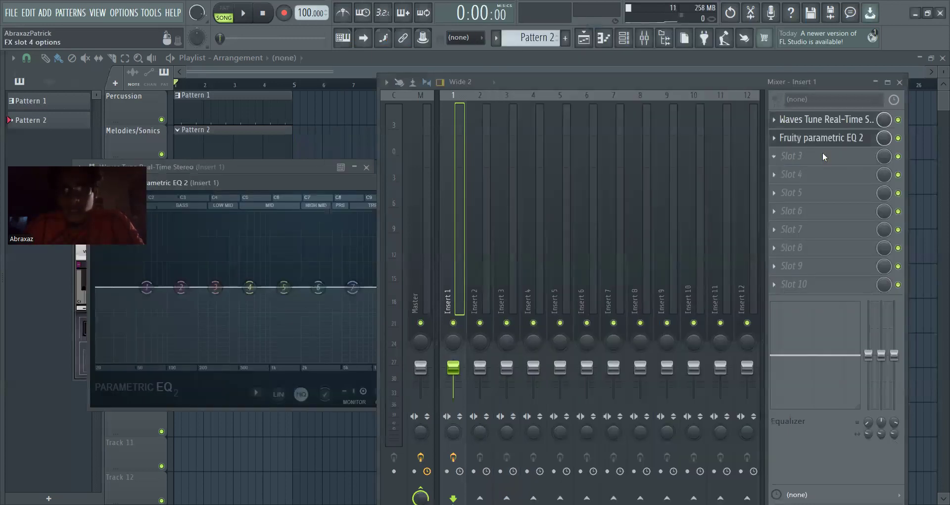
{"action": "left_click", "coordinate": [823, 153]}
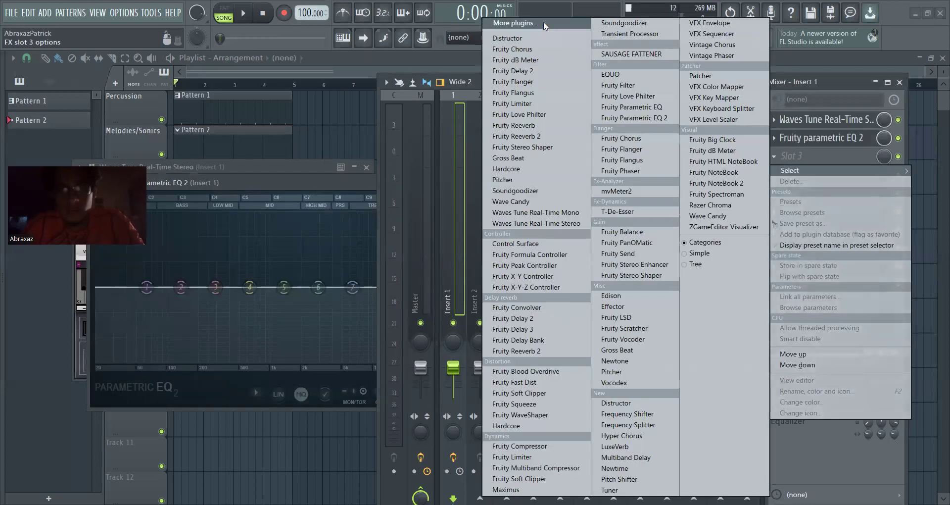
{"action": "left_click", "coordinate": [515, 23]}
{"action": "left_click", "coordinate": [488, 57]}
{"action": "double_click", "coordinate": [488, 58]}
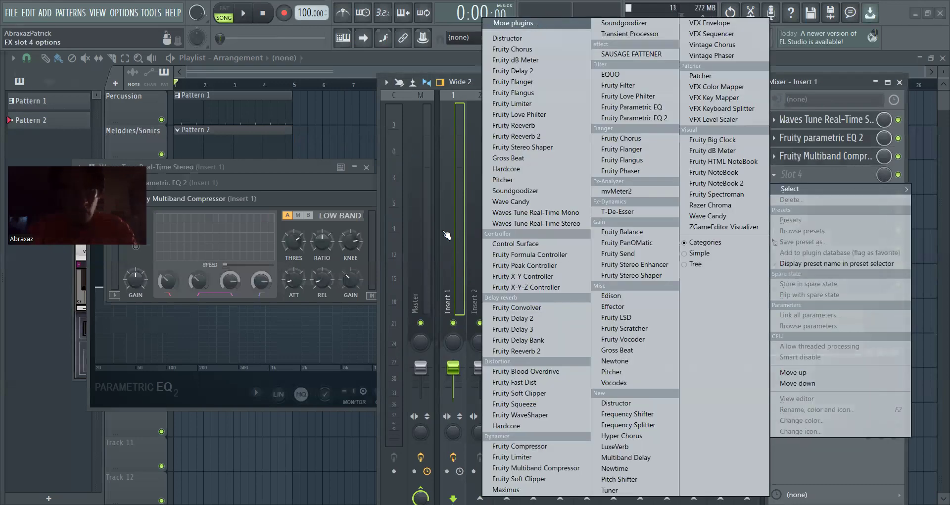
Search the effect plugins for Soundgoodizer and load it into slot 4 of Insert 1
{"action": "left_click", "coordinate": [515, 23]}
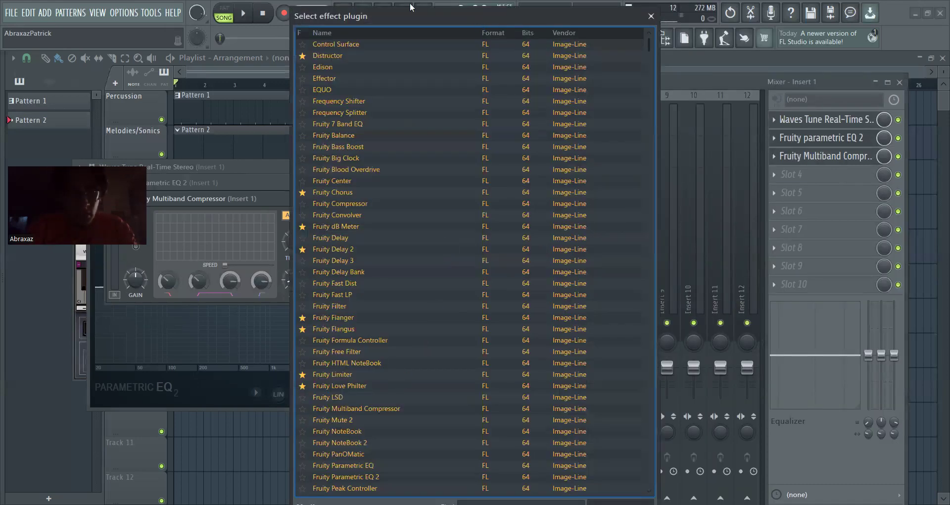
{"action": "left_click_drag", "start_coordinate": [410, 7], "coordinate": [250, 5]}
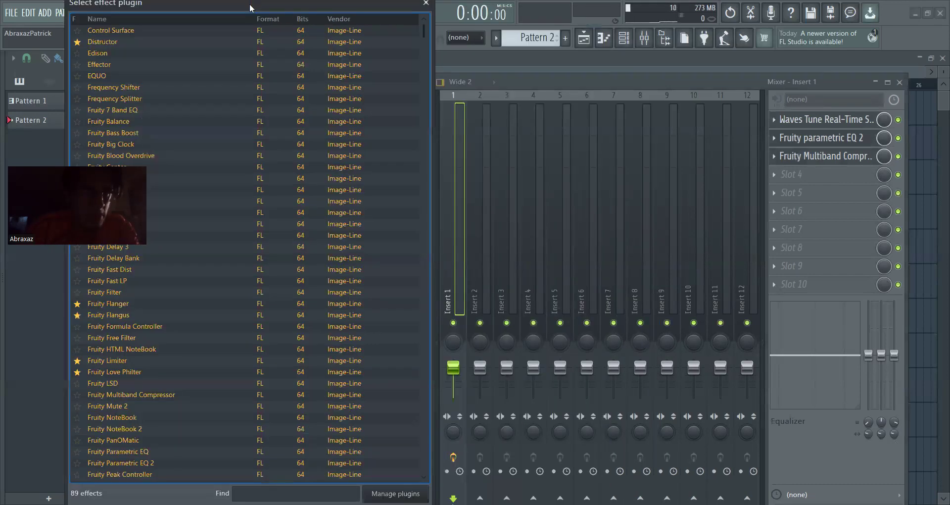
{"action": "type", "text": "soun"}
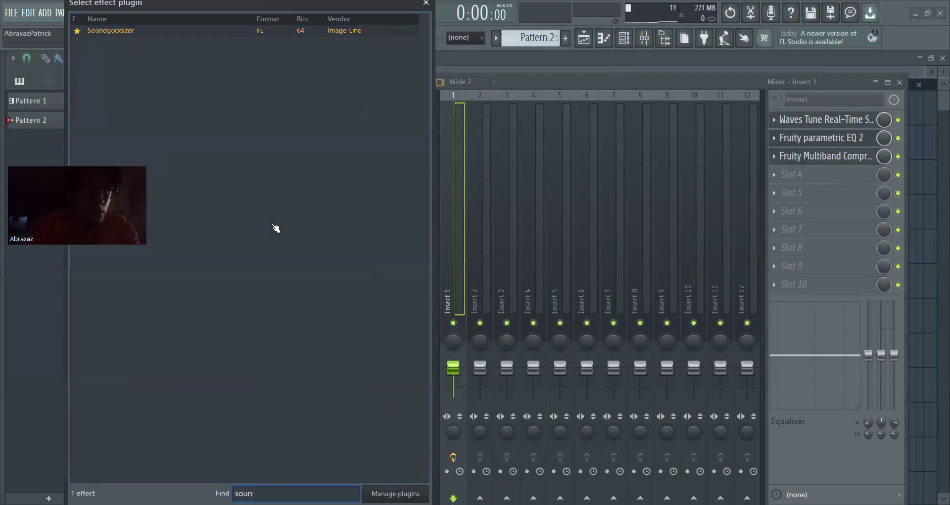
{"action": "left_click", "coordinate": [124, 31]}
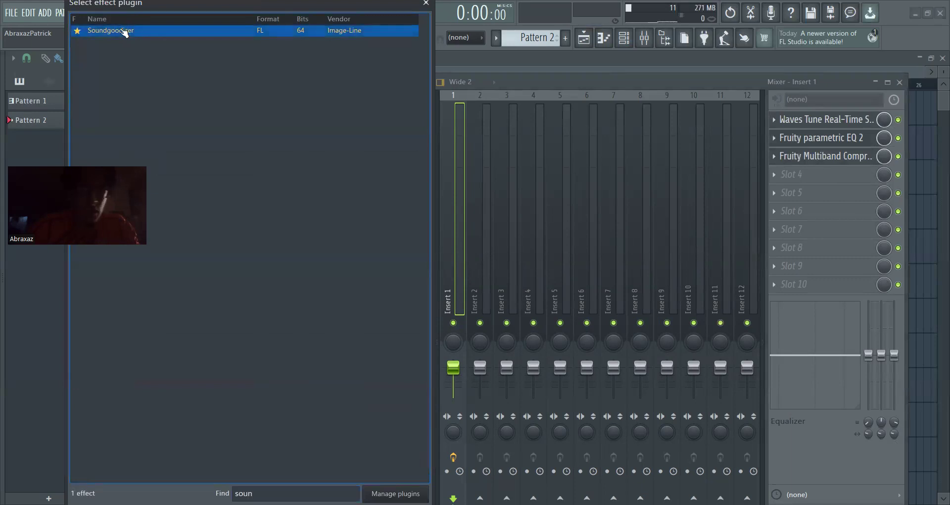
Search the effect plugins for Fruity Limiter and load it into slot 5 of Insert 1
{"action": "left_click", "coordinate": [802, 194]}
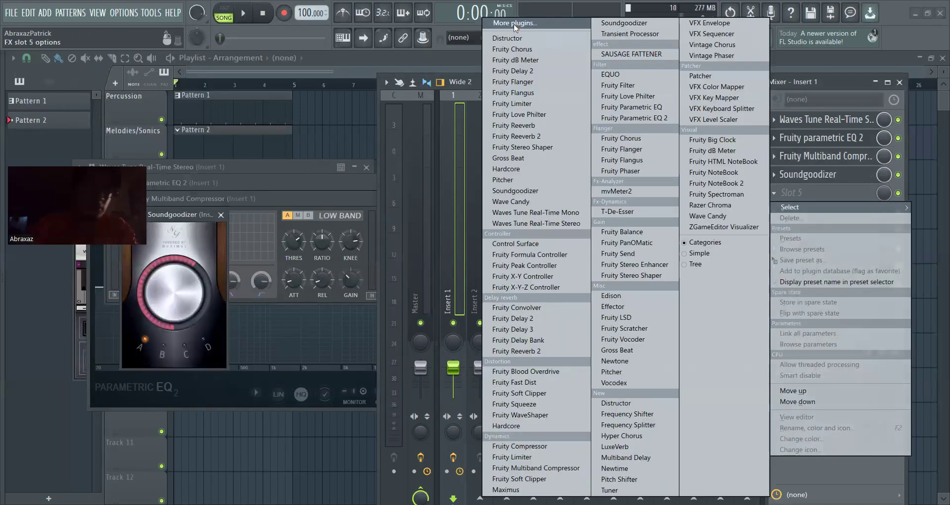
{"action": "left_click", "coordinate": [515, 25]}
{"action": "type", "text": "limi"}
{"action": "left_click", "coordinate": [257, 31]}
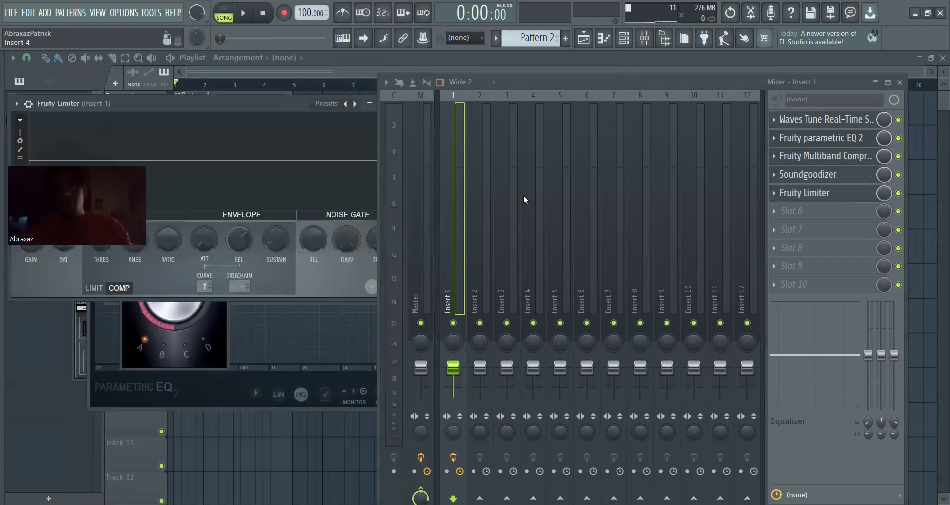
Examine the VOCAL PRESETS folder where Insert 1's mixer track state can be saved, and leave without saving
{"action": "right_click", "coordinate": [443, 242]}
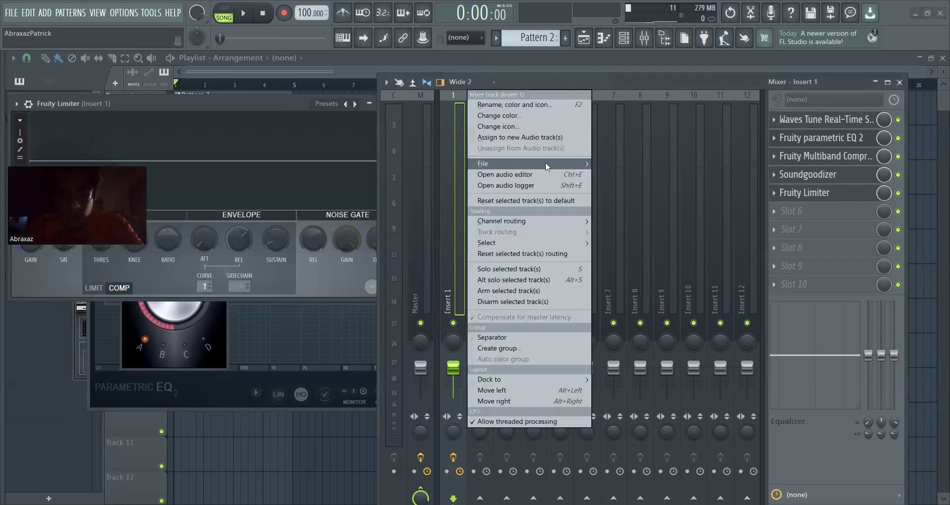
{"action": "mouse_move", "coordinate": [548, 168]}
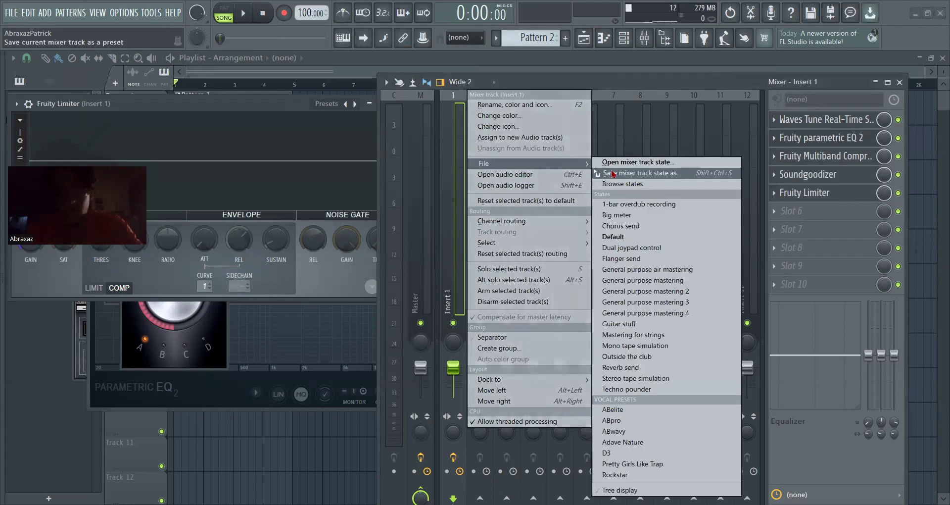
{"action": "left_click", "coordinate": [614, 174]}
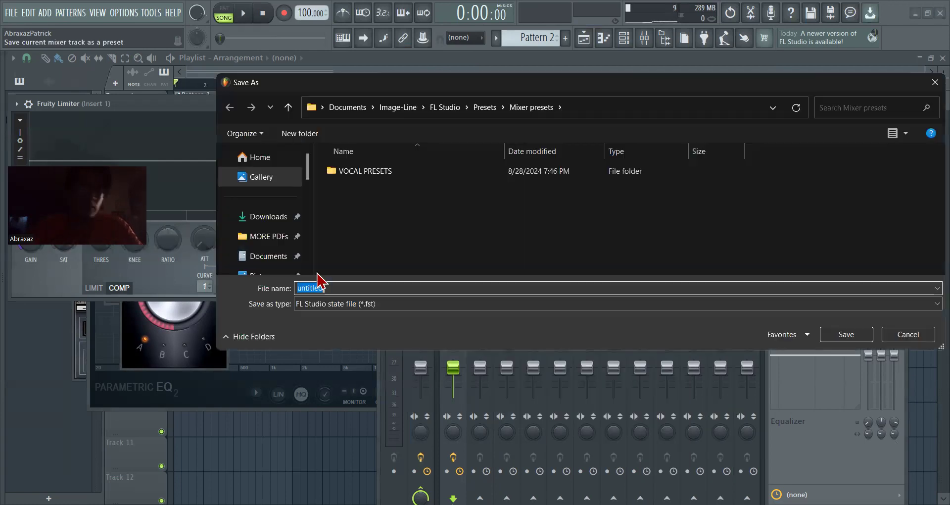
{"action": "double_click", "coordinate": [399, 172]}
{"action": "scroll", "coordinate": [464, 235], "scroll_direction": "down", "scroll_amount": 1}
{"action": "scroll", "coordinate": [550, 240], "scroll_direction": "up", "scroll_amount": 1}
{"action": "scroll", "coordinate": [550, 240], "scroll_direction": "down", "scroll_amount": 1}
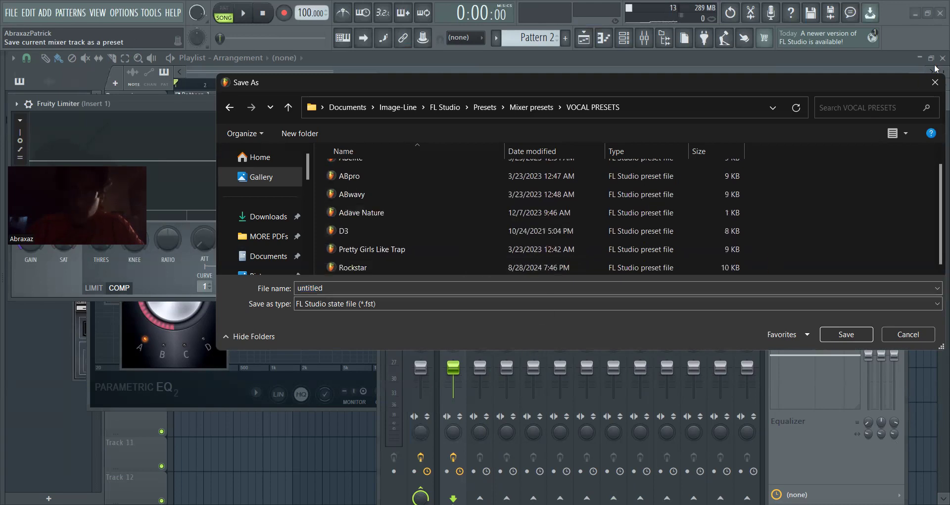
{"action": "left_click", "coordinate": [922, 86]}
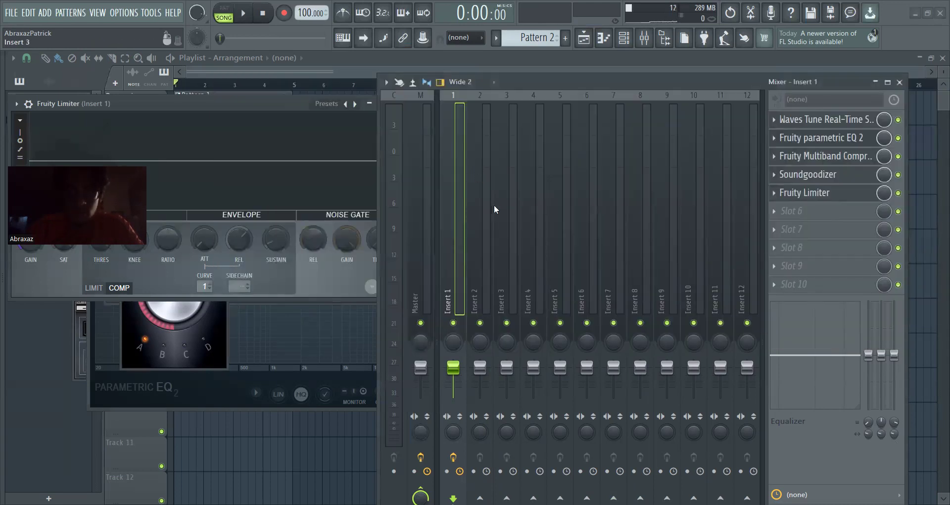
Load the ABelite mixer track state from the VOCAL PRESETS folder onto the empty track Insert 77
{"action": "left_click", "coordinate": [501, 225]}
{"action": "scroll", "coordinate": [500, 222], "scroll_direction": "down", "scroll_amount": 20}
{"action": "left_click", "coordinate": [529, 225]}
{"action": "right_click", "coordinate": [530, 224]}
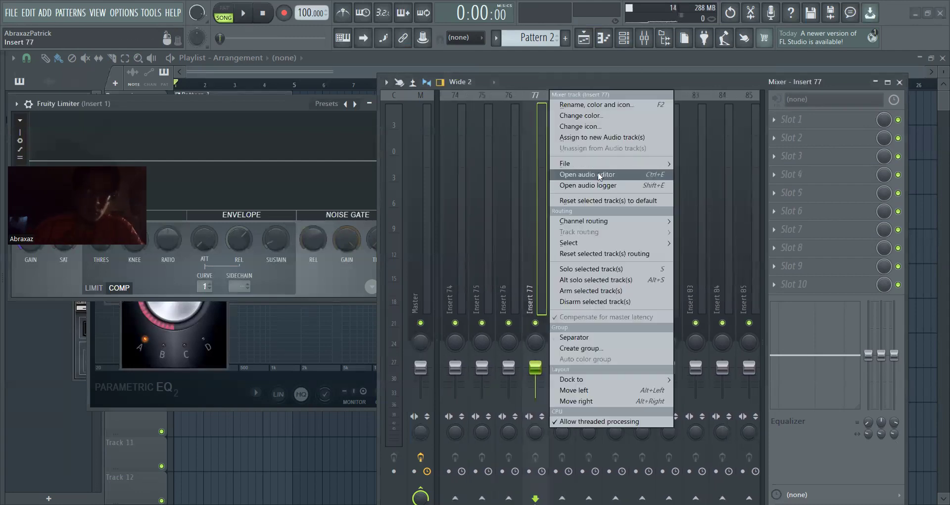
{"action": "mouse_move", "coordinate": [602, 166]}
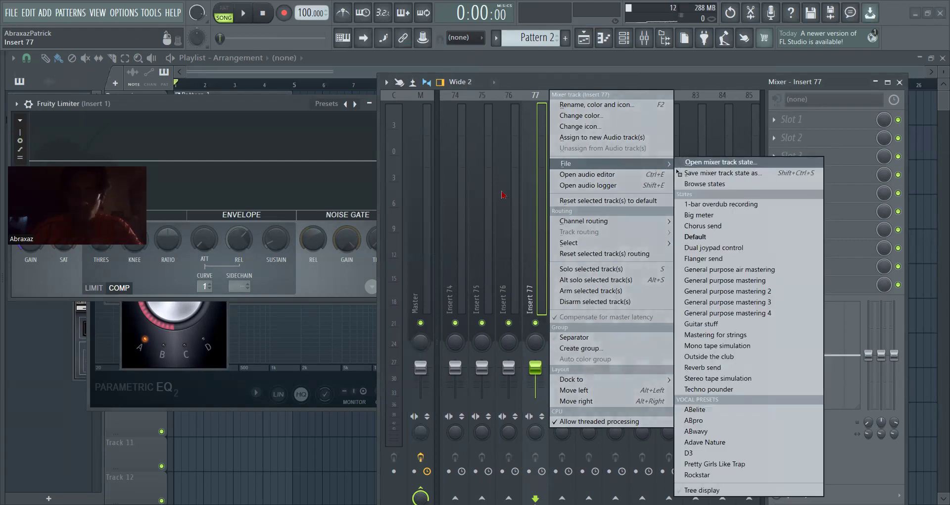
{"action": "left_click", "coordinate": [693, 162]}
{"action": "left_click", "coordinate": [376, 172]}
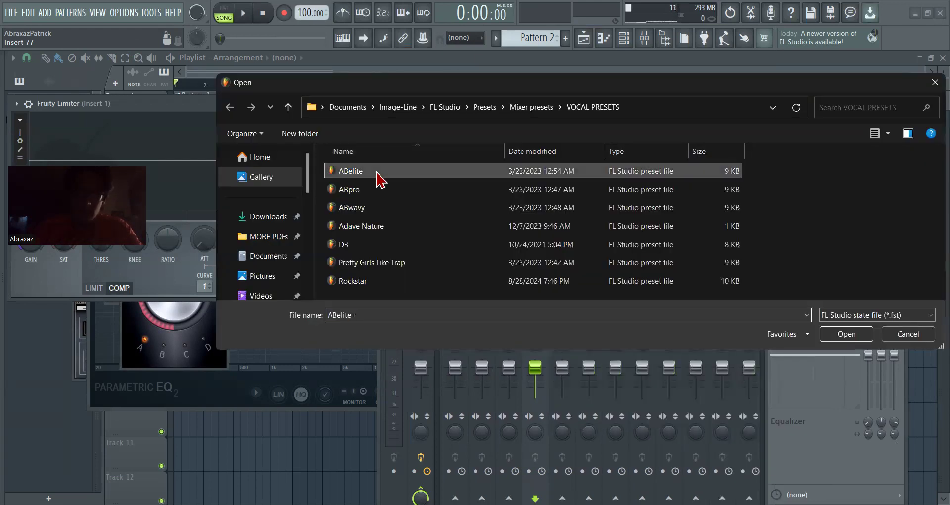
{"action": "double_click", "coordinate": [376, 172]}
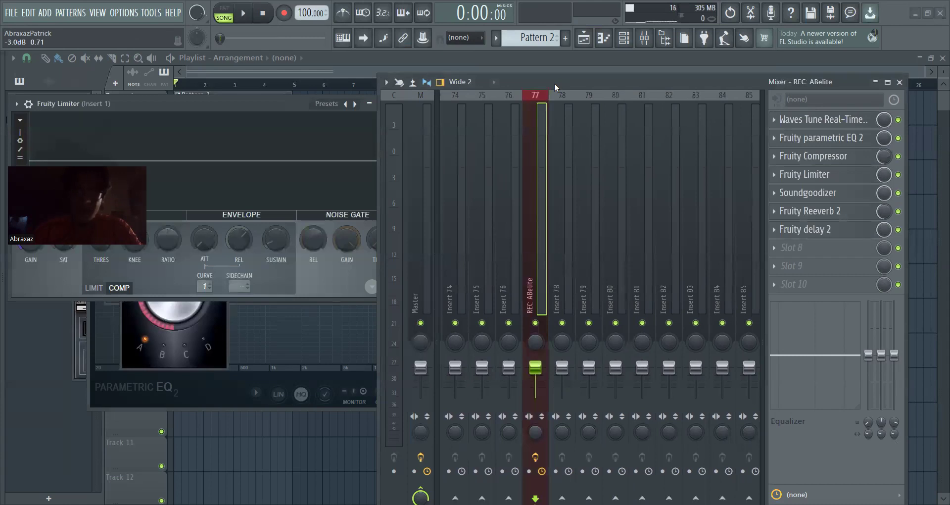
Open the ABelite track's Waves Tune Real-Time Mono and Fruity Parametric EQ 2, and arrange the plugin windows and mixer to view their settings
{"action": "left_click", "coordinate": [848, 125]}
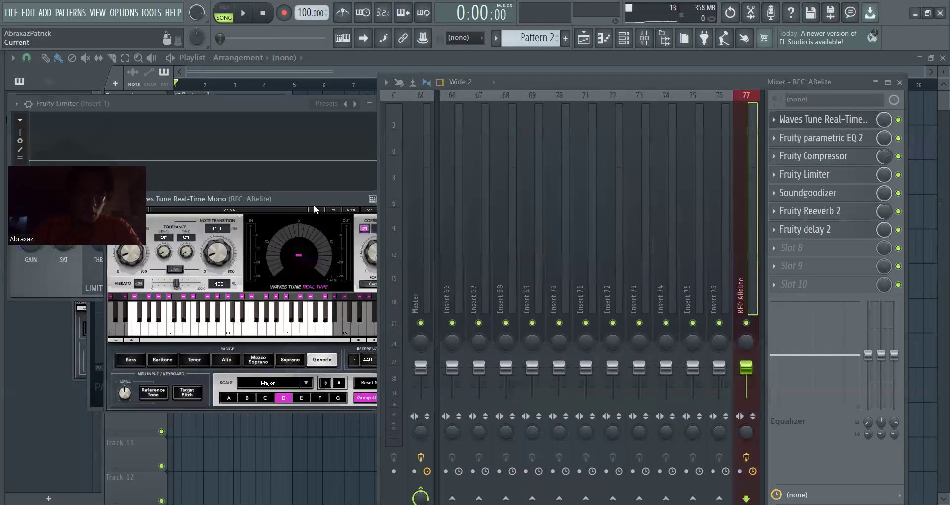
{"action": "left_click_drag", "start_coordinate": [309, 197], "coordinate": [284, 171]}
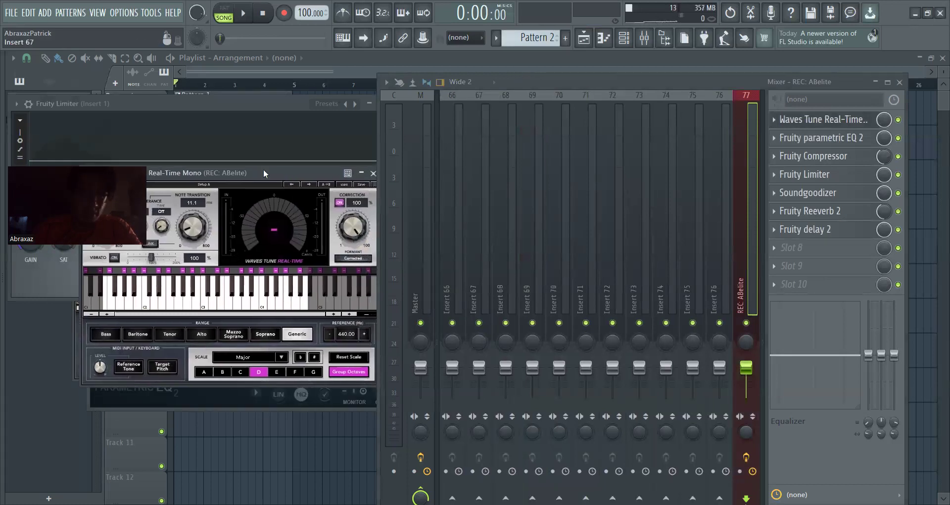
{"action": "left_click_drag", "start_coordinate": [257, 168], "coordinate": [321, 165]}
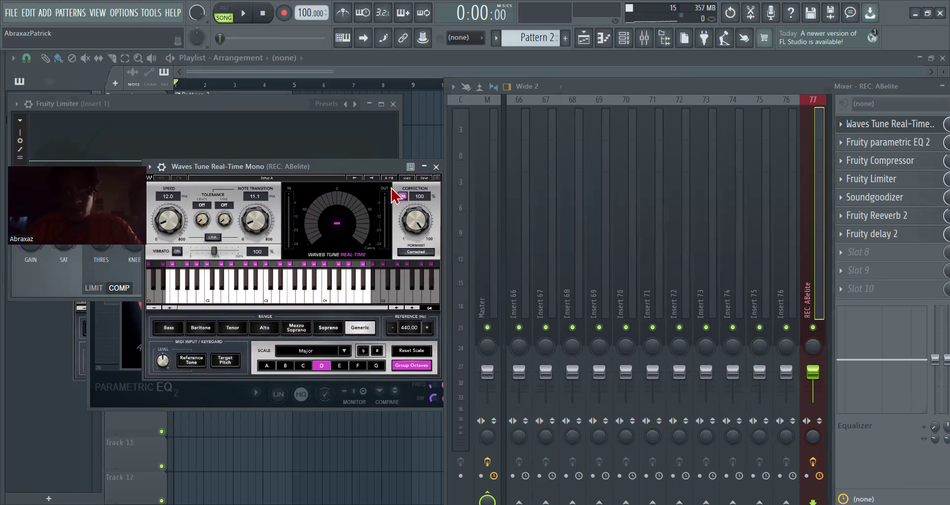
{"action": "left_click_drag", "start_coordinate": [367, 165], "coordinate": [294, 150]}
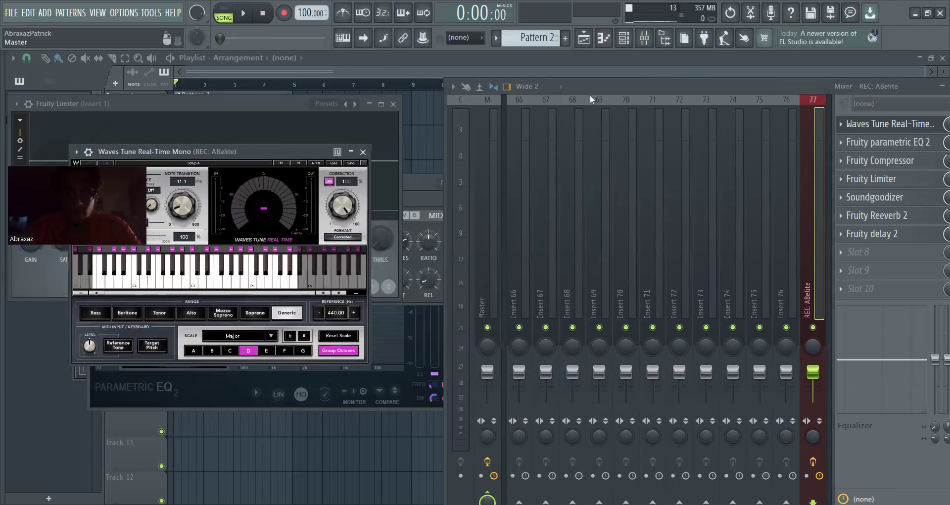
{"action": "left_click_drag", "start_coordinate": [595, 89], "coordinate": [385, 269]}
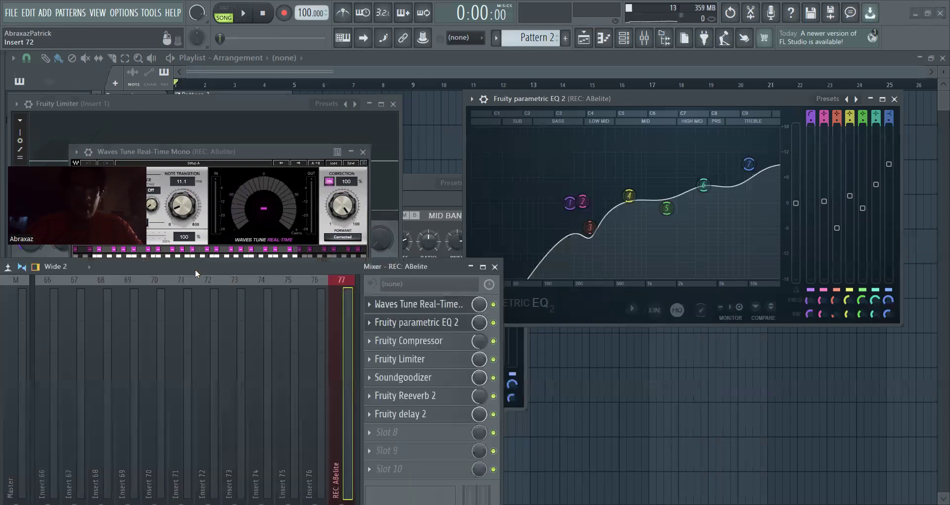
{"action": "left_click_drag", "start_coordinate": [199, 259], "coordinate": [191, 260]}
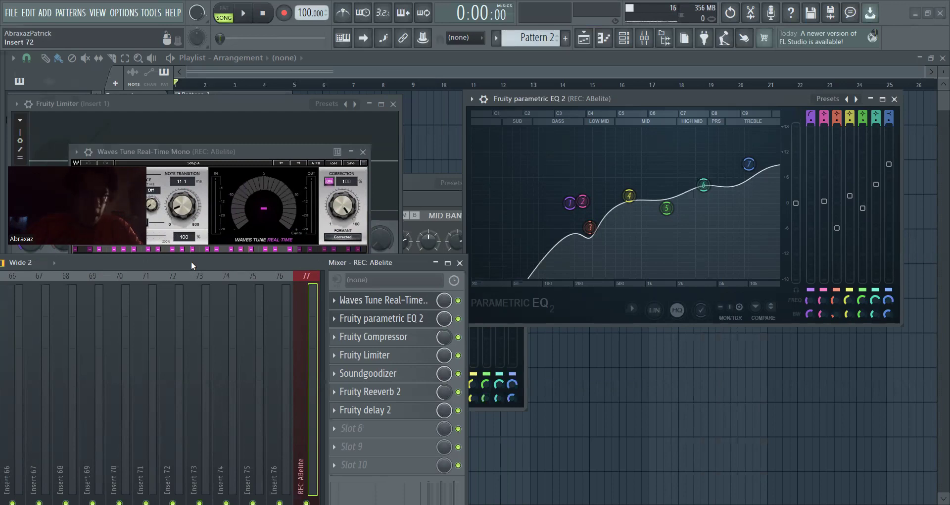
Open the ABelite track's Fruity Compressor and Fruity Limiter, moving the limiter window clear of the compressor to view both settings
{"action": "left_click", "coordinate": [374, 341]}
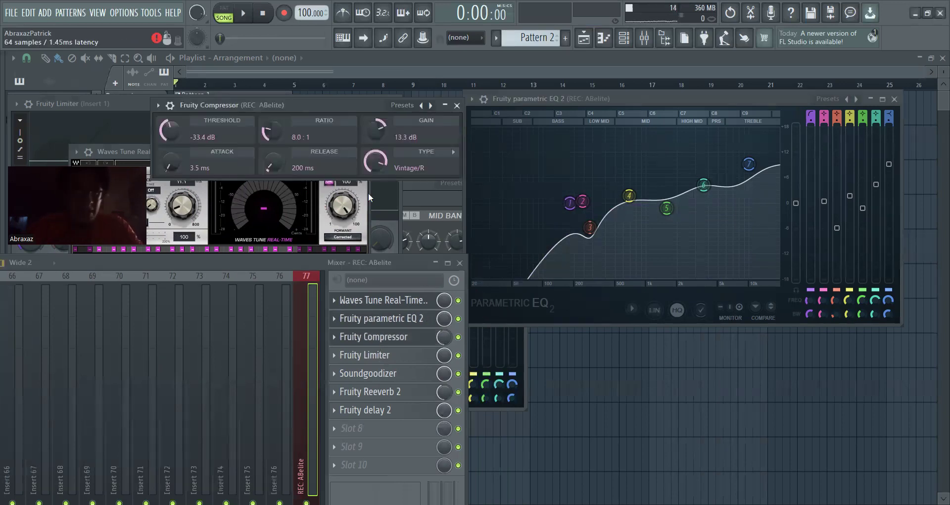
{"action": "left_click", "coordinate": [399, 361]}
{"action": "left_click_drag", "start_coordinate": [238, 123], "coordinate": [656, 88]}
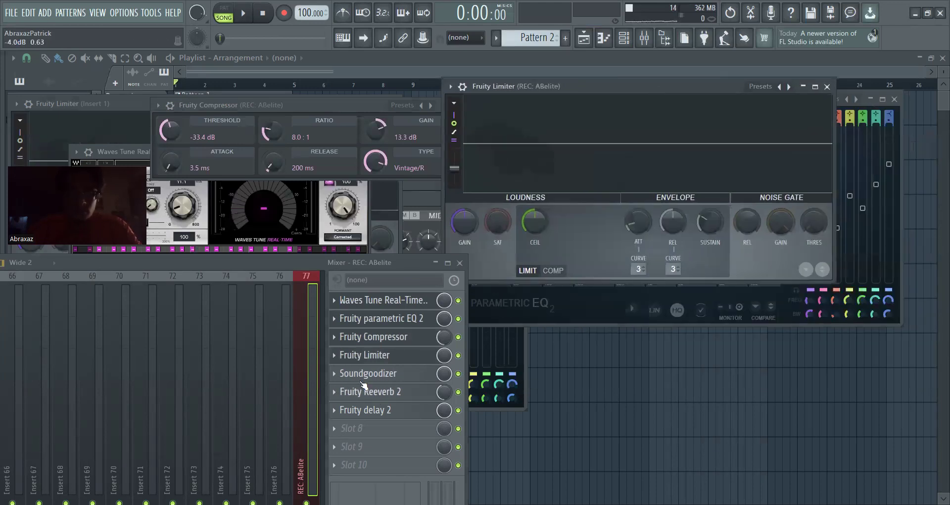
Open the ABelite track's Soundgoodizer and go through its modes B, C and D, keeping mode A
{"action": "left_click", "coordinate": [376, 373]}
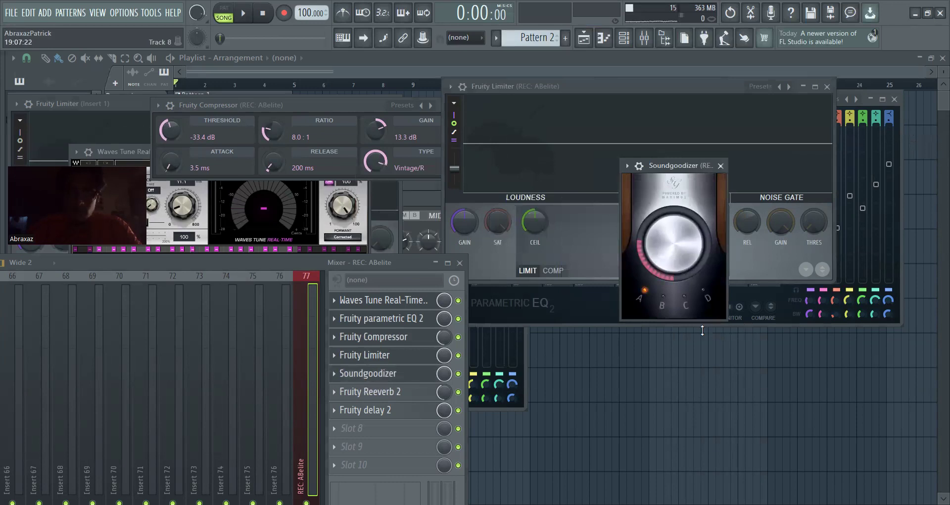
{"action": "left_click", "coordinate": [664, 298]}
{"action": "left_click", "coordinate": [687, 297]}
{"action": "left_click", "coordinate": [704, 291]}
{"action": "left_click", "coordinate": [644, 295]}
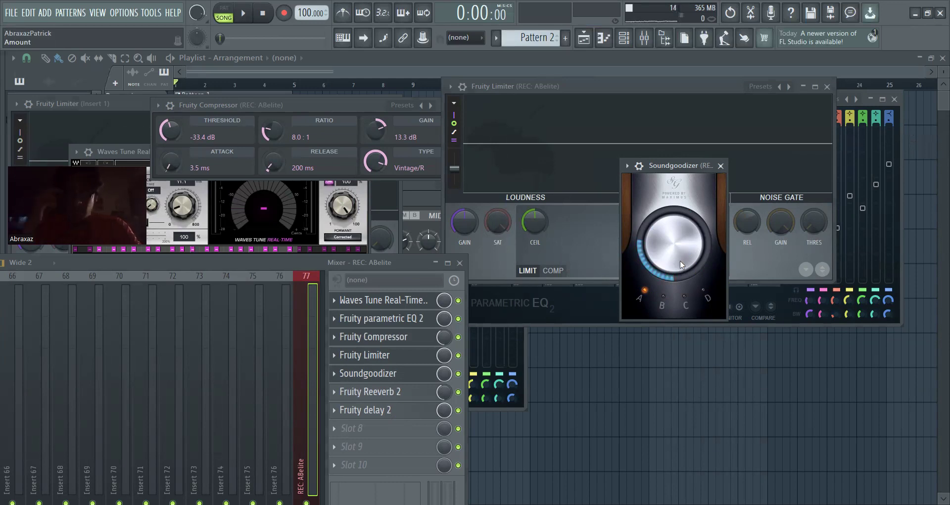
{"action": "left_click", "coordinate": [664, 298]}
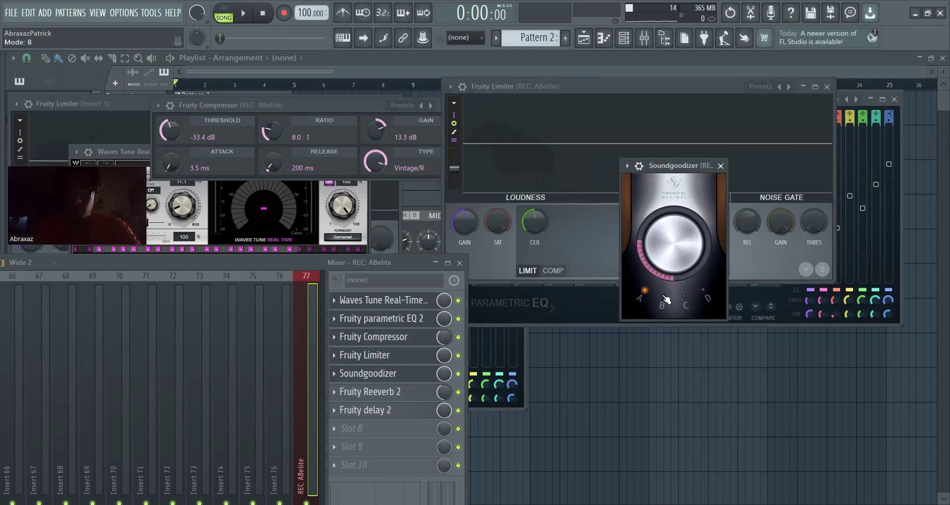
{"action": "left_click", "coordinate": [643, 295]}
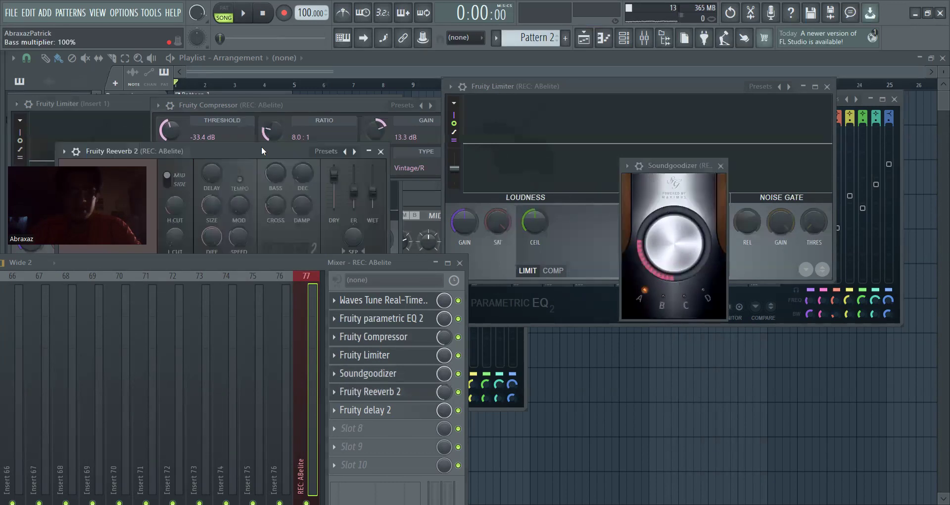
View the ABelite track's Fruity Reeverb 2 and Fruity Delay 2 settings in uncovered windows, and close the plugin windows
{"action": "left_click_drag", "start_coordinate": [256, 152], "coordinate": [669, 133]}
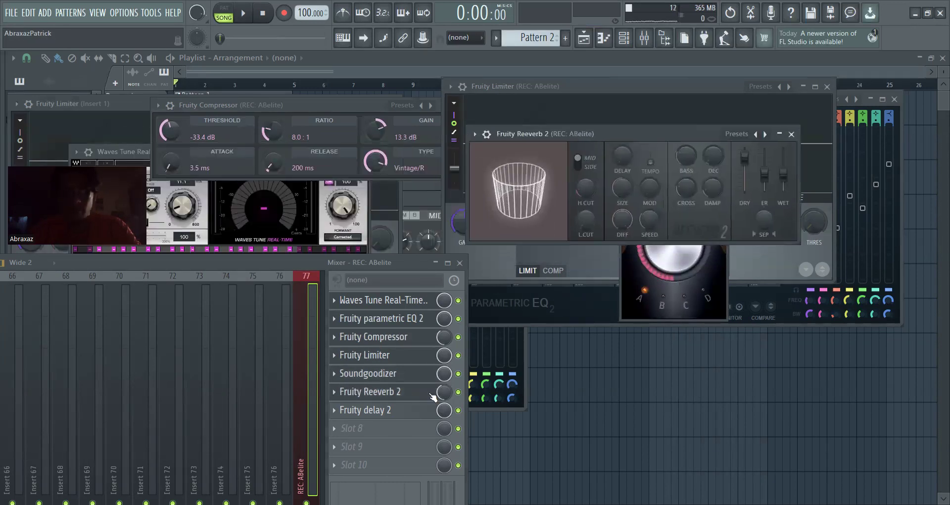
{"action": "left_click", "coordinate": [398, 412]}
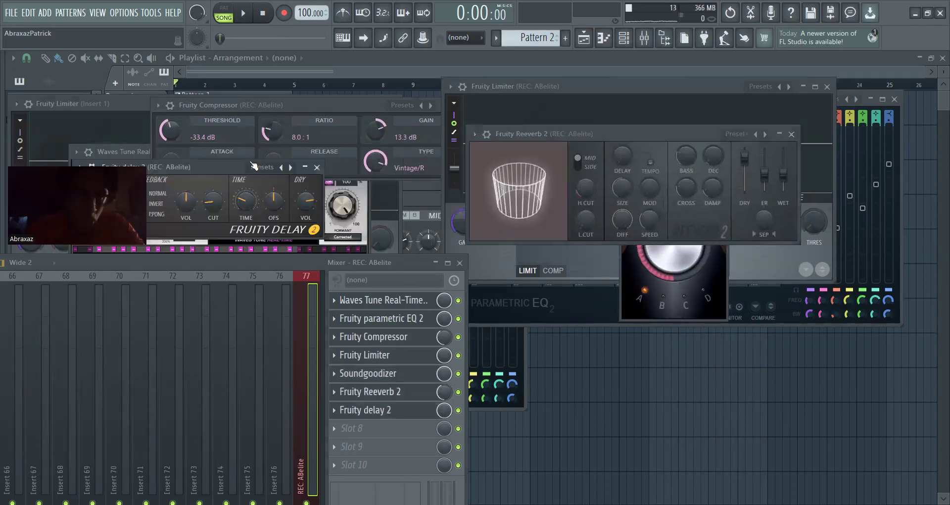
{"action": "left_click_drag", "start_coordinate": [228, 164], "coordinate": [368, 126]}
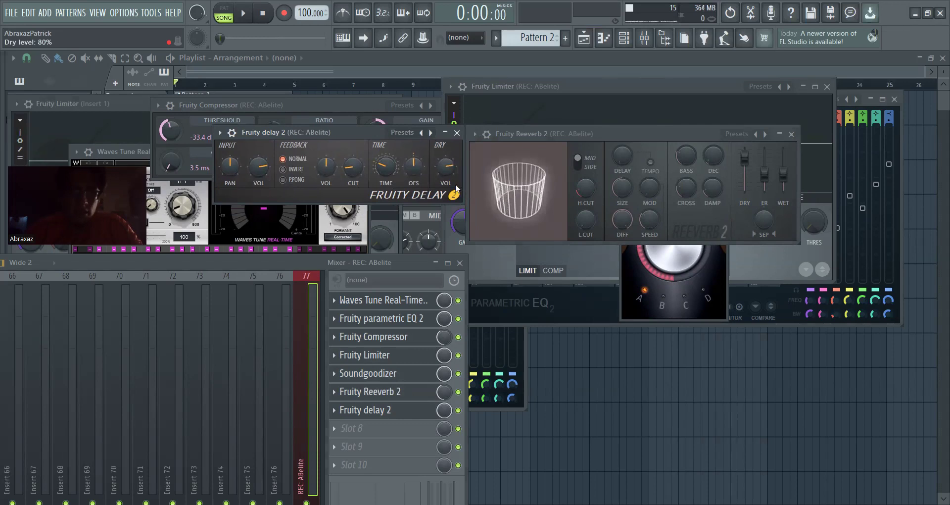
{"action": "left_click", "coordinate": [457, 134]}
{"action": "left_click", "coordinate": [791, 134]}
{"action": "left_click", "coordinate": [720, 166]}
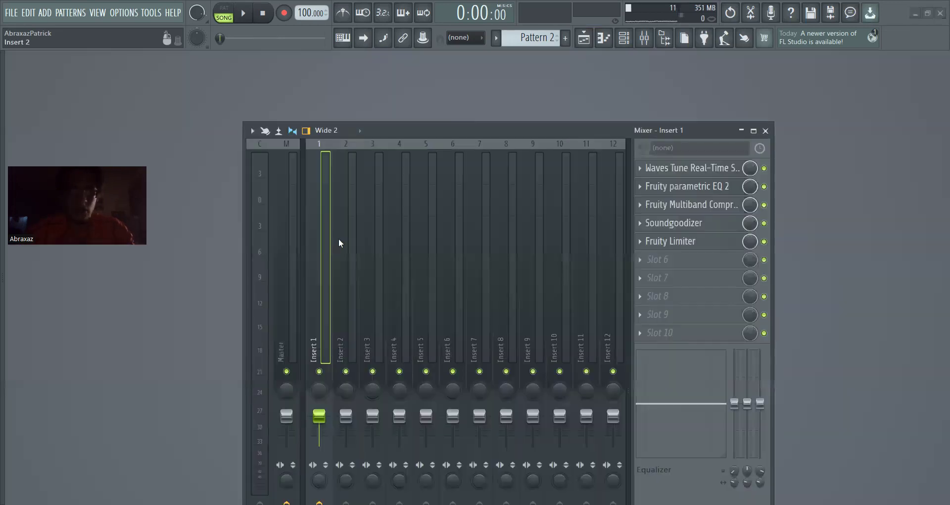
Load the ABpro mixer track state from the vocal presets onto the empty track Insert 2
{"action": "left_click", "coordinate": [340, 244]}
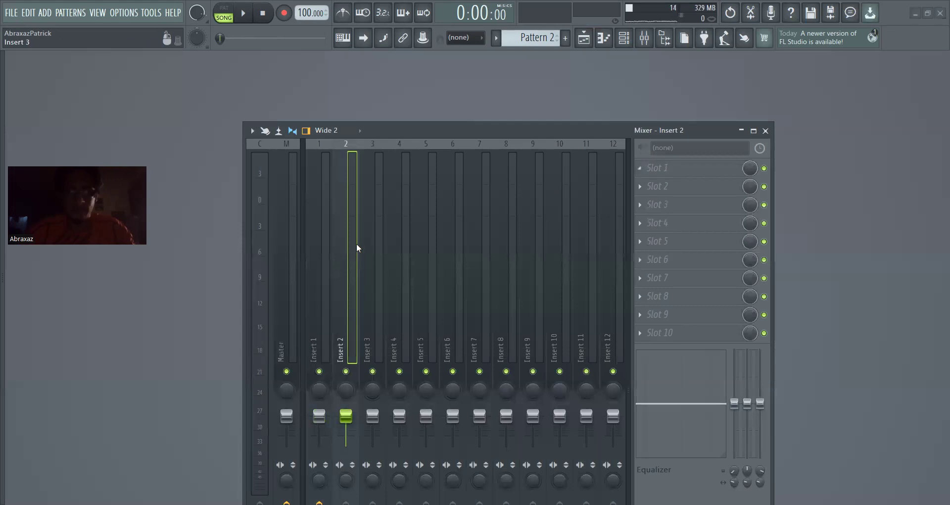
{"action": "right_click", "coordinate": [341, 246]}
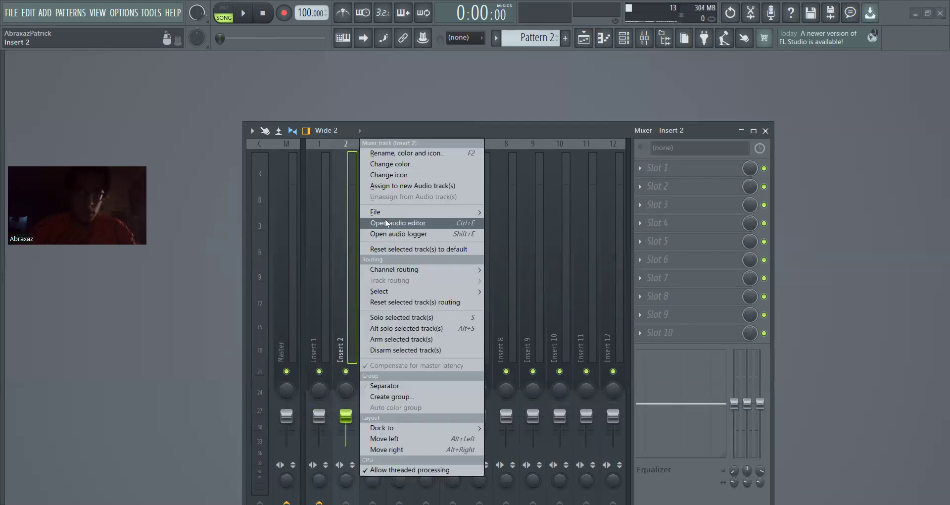
{"action": "mouse_move", "coordinate": [391, 212]}
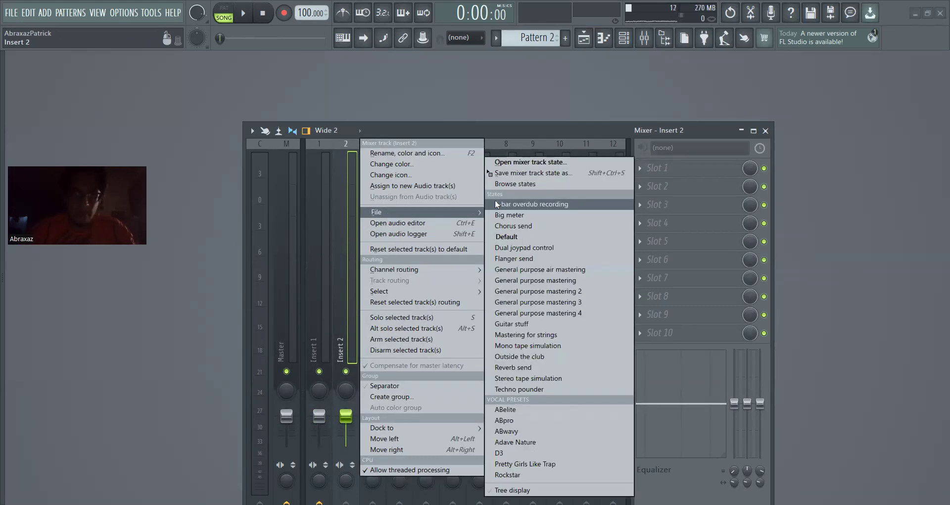
{"action": "left_click", "coordinate": [503, 163]}
{"action": "left_click", "coordinate": [367, 238]}
{"action": "double_click", "coordinate": [367, 239]}
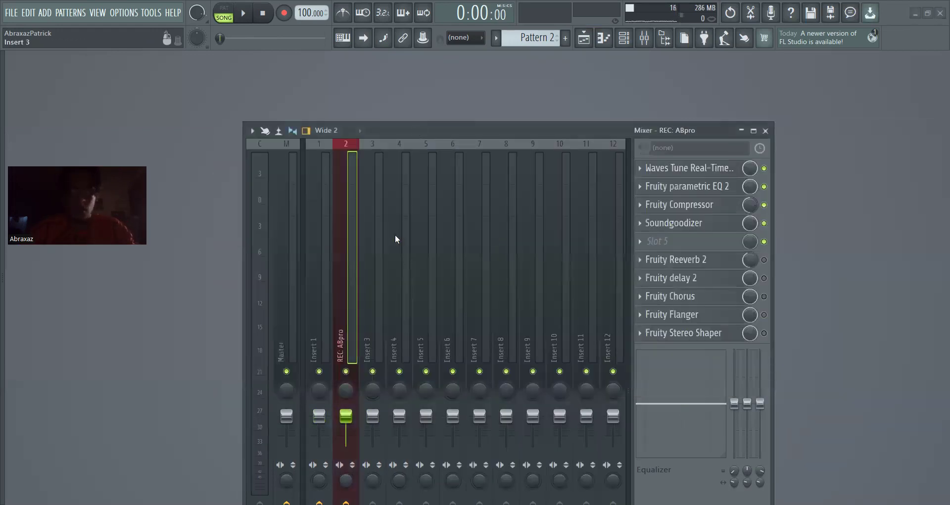
Make room above the mixer, view the ABpro track's Waves Tune Real-Time Mono scale and Group Octaves settings, and close the plugin
{"action": "left_click_drag", "start_coordinate": [396, 131], "coordinate": [376, 236]}
{"action": "left_click_drag", "start_coordinate": [531, 238], "coordinate": [507, 322]}
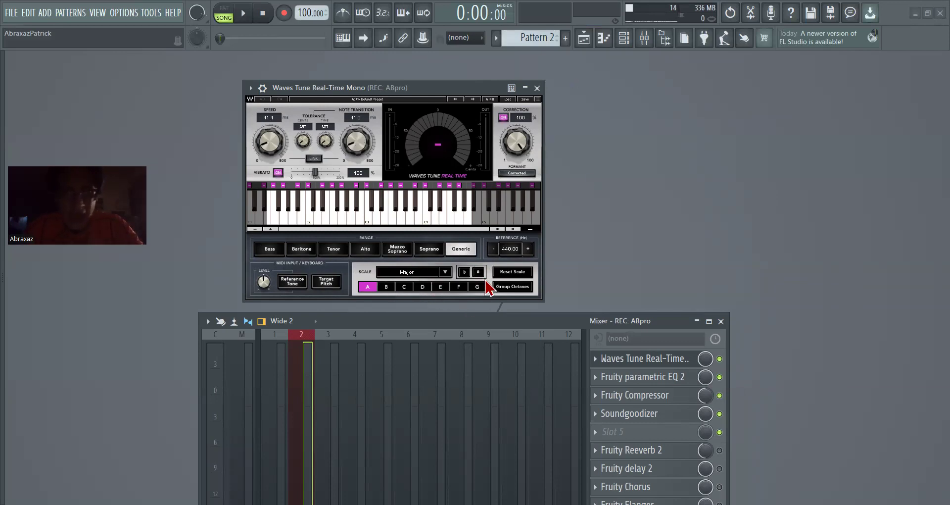
{"action": "left_click", "coordinate": [502, 287]}
{"action": "left_click", "coordinate": [502, 287]}
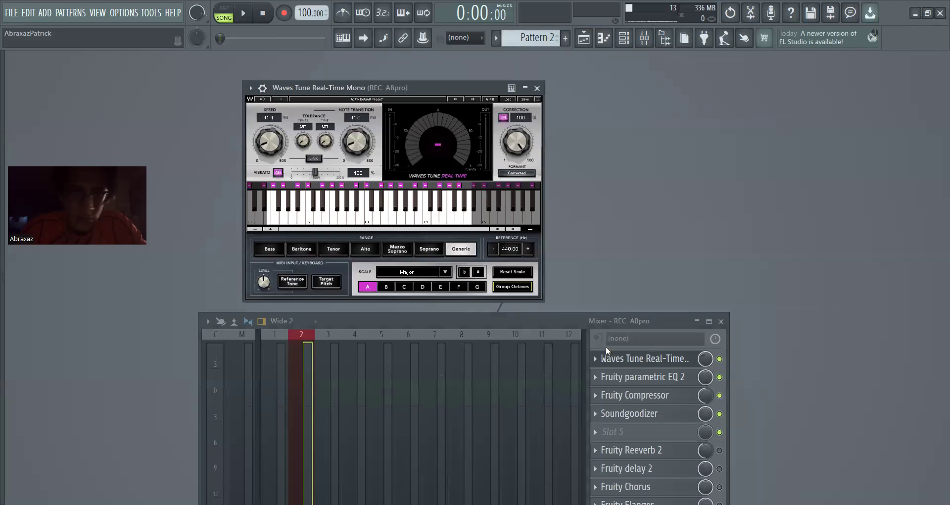
{"action": "left_click", "coordinate": [537, 89]}
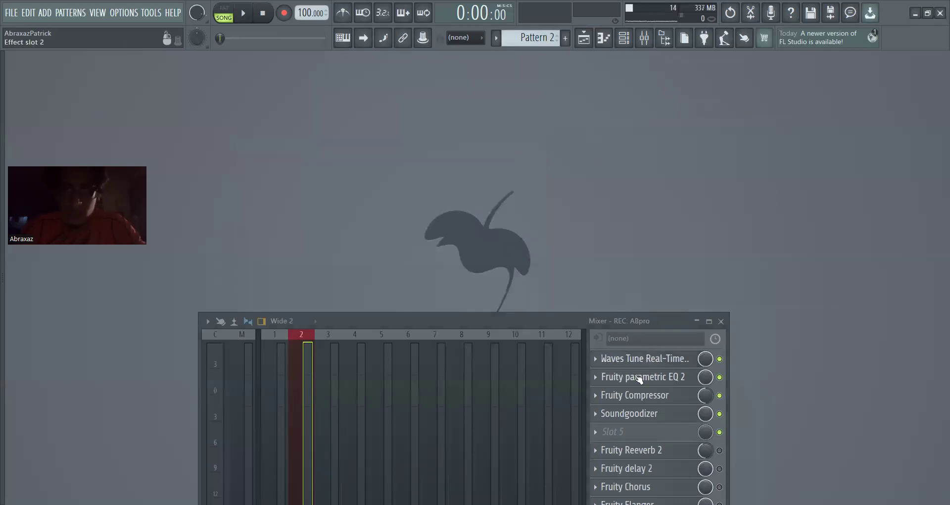
View the ABpro track's Fruity Parametric EQ 2 curve and Fruity Compressor settings one after the other, closing each plugin
{"action": "left_click_drag", "start_coordinate": [416, 81], "coordinate": [519, 65]}
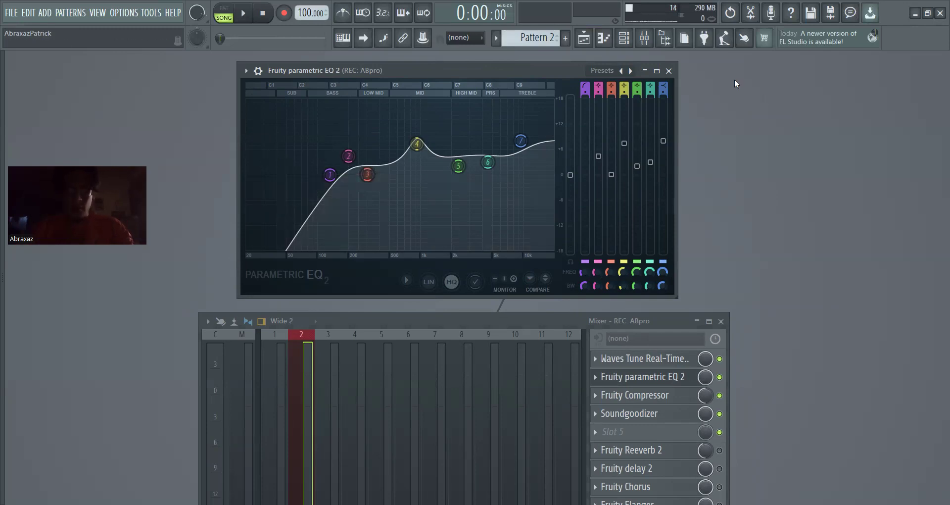
{"action": "left_click", "coordinate": [666, 396]}
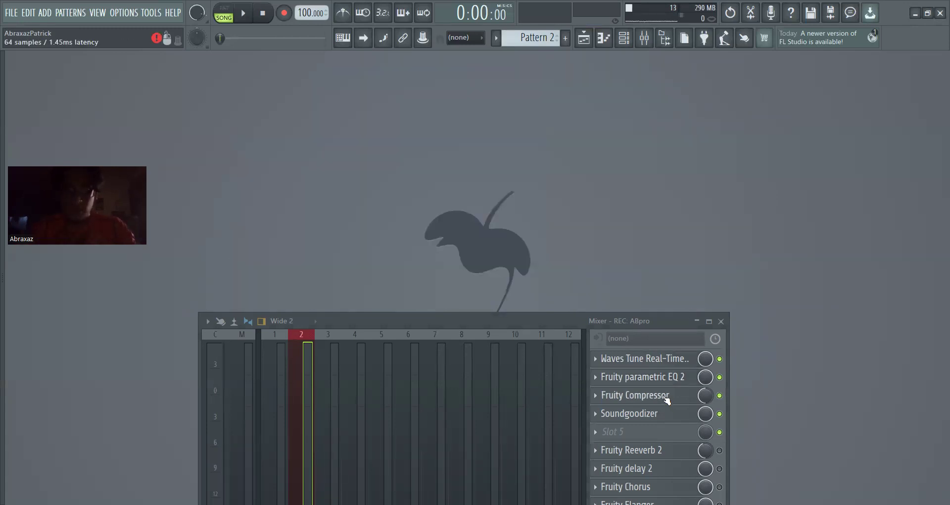
{"action": "left_click", "coordinate": [666, 396]}
{"action": "left_click_drag", "start_coordinate": [280, 194], "coordinate": [455, 147]}
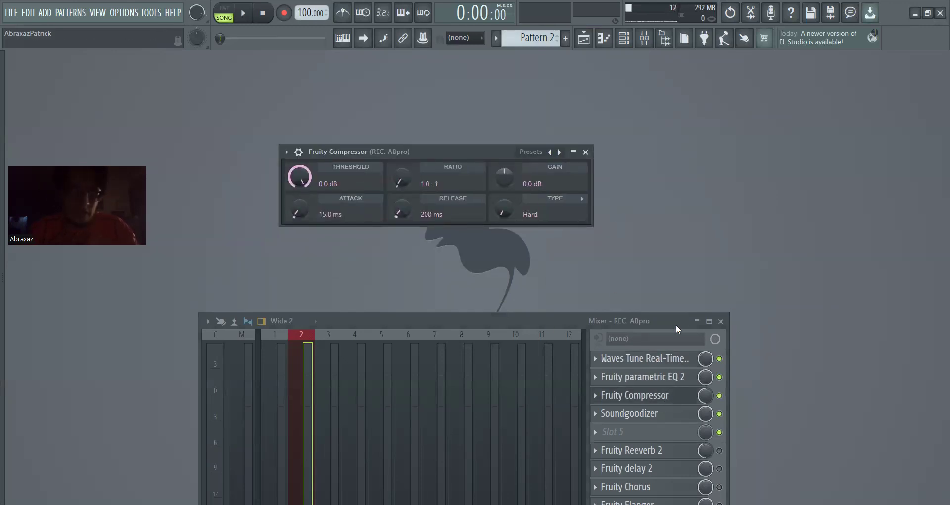
{"action": "left_click", "coordinate": [638, 395]}
Open the ABpro track's Soundgoodizer, view its mode and amount in a clear area, and close it
{"action": "left_click", "coordinate": [621, 420]}
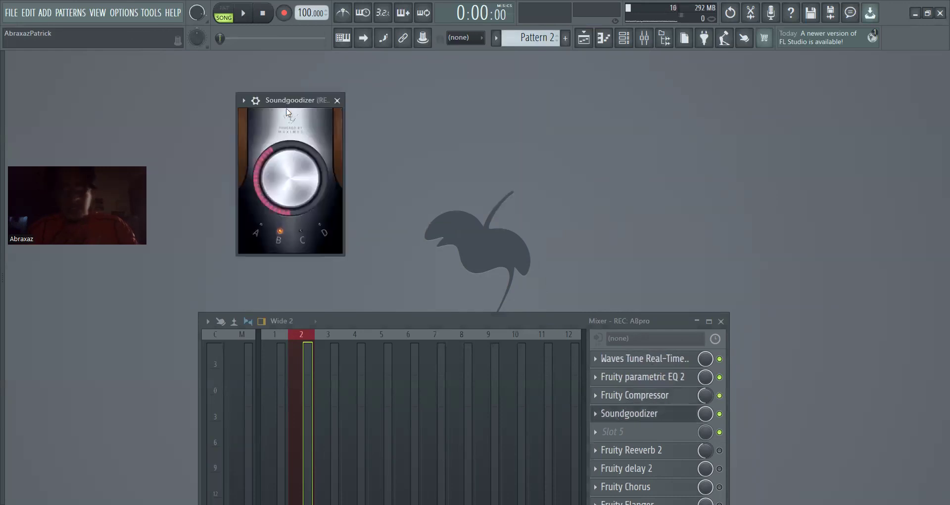
{"action": "left_click_drag", "start_coordinate": [289, 104], "coordinate": [652, 111]}
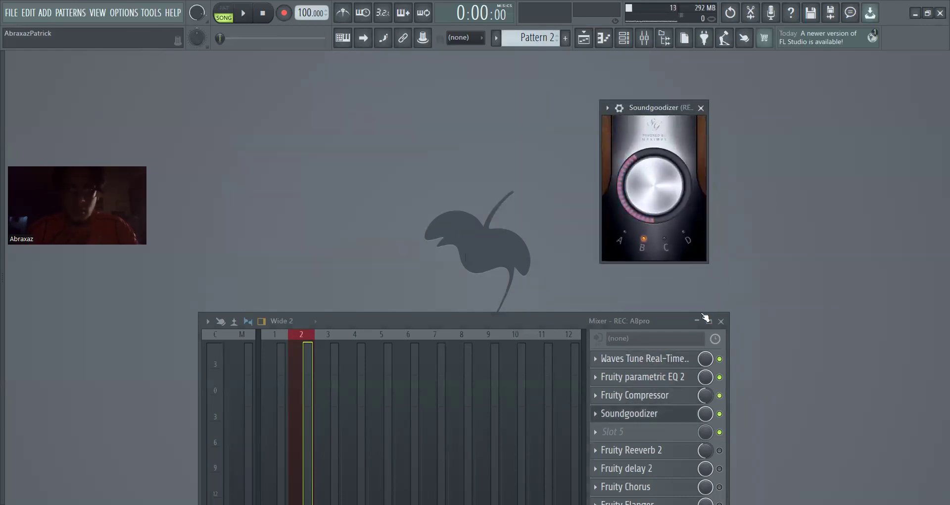
{"action": "left_click", "coordinate": [639, 413]}
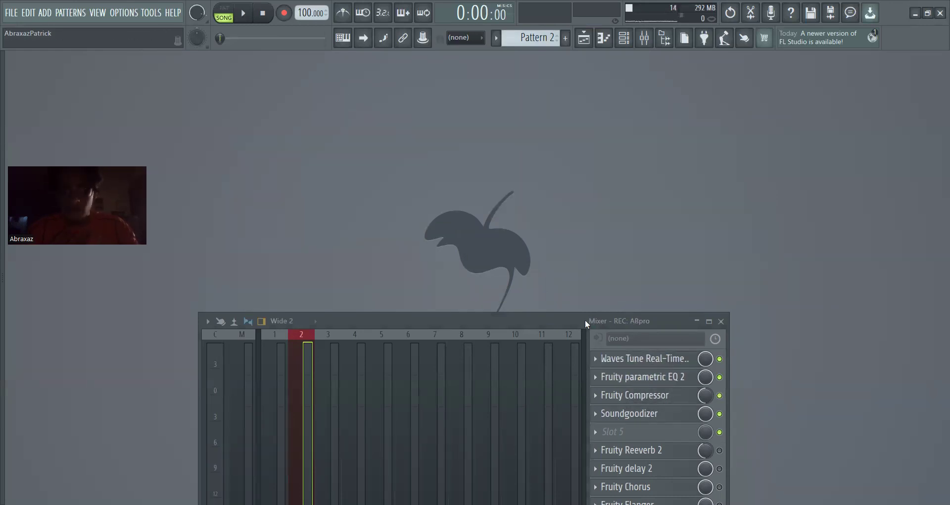
Open the ABpro track's Fruity Stereo Shaper and arrange it above the mixer to view its mixer matrix and effects
{"action": "left_click_drag", "start_coordinate": [585, 319], "coordinate": [620, 194]}
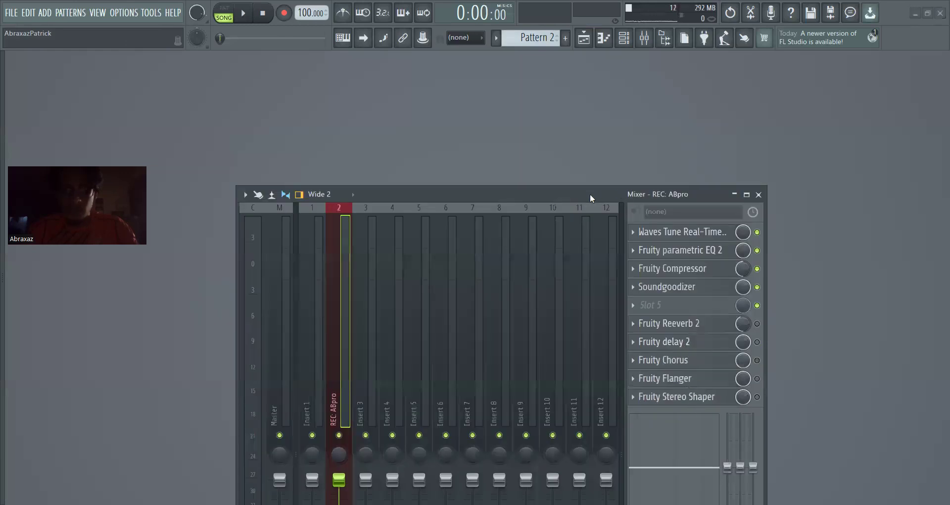
{"action": "left_click_drag", "start_coordinate": [734, 433], "coordinate": [739, 470]}
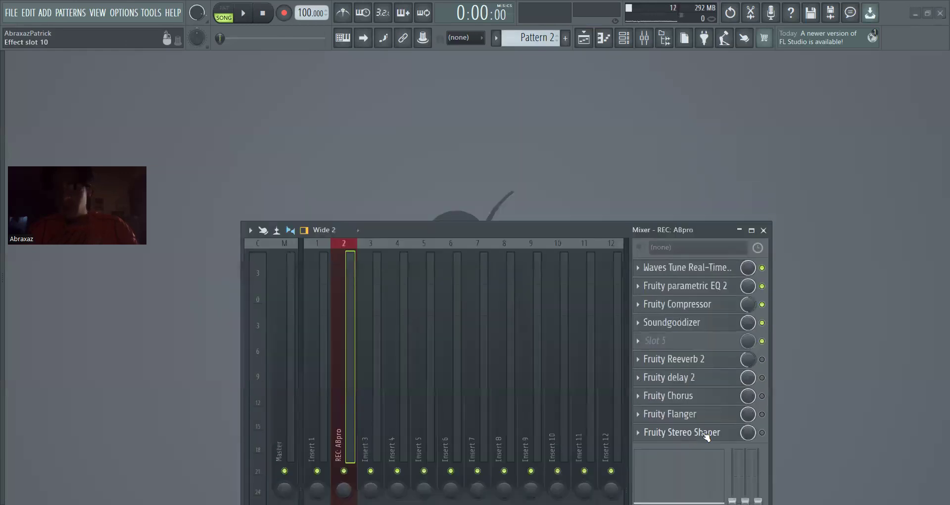
{"action": "left_click", "coordinate": [706, 434]}
{"action": "left_click_drag", "start_coordinate": [441, 228], "coordinate": [441, 290]}
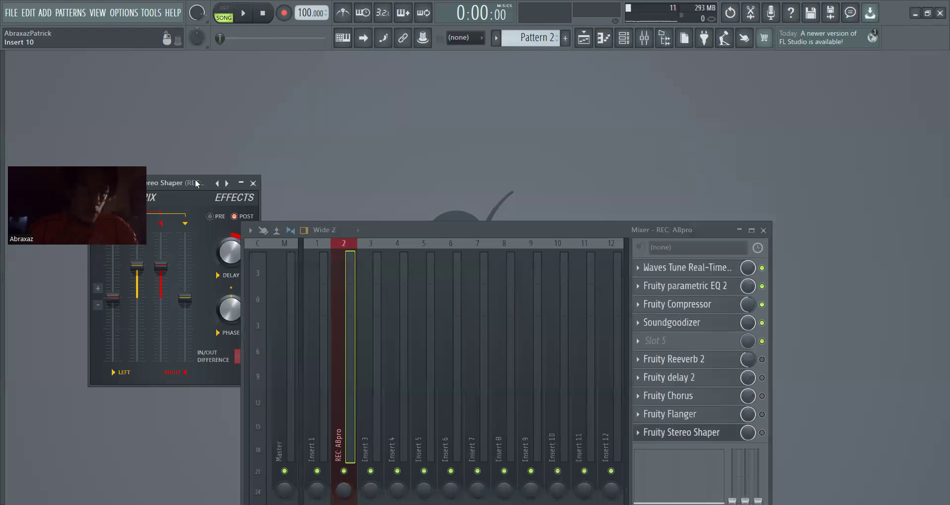
{"action": "left_click_drag", "start_coordinate": [193, 179], "coordinate": [507, 65]}
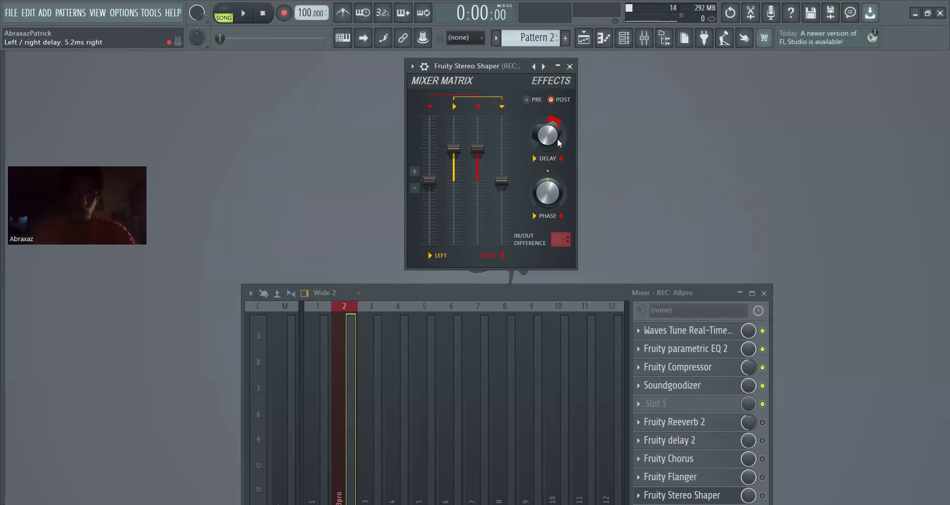
Set the Fruity Stereo Shaper's left/right delay to about 5.2 ms left and close the plugin
{"action": "left_click_drag", "start_coordinate": [471, 66], "coordinate": [194, 84]}
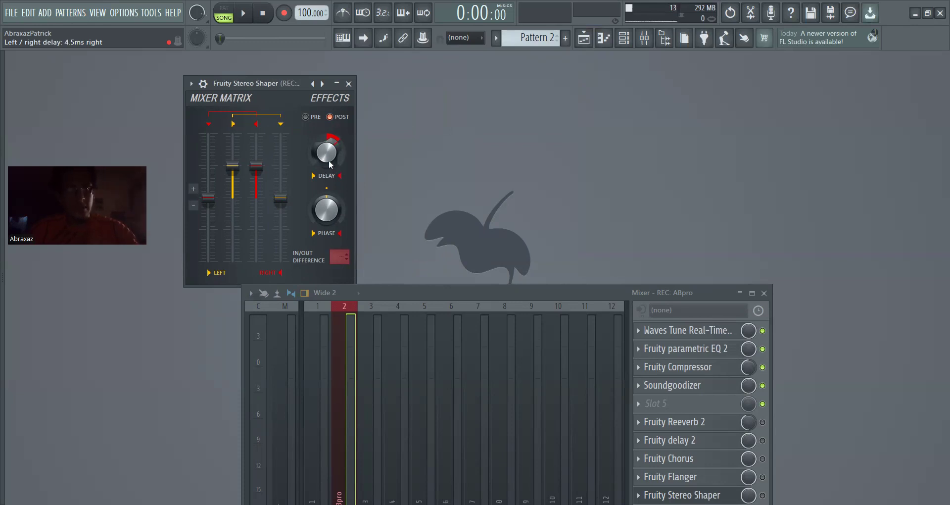
{"action": "left_click_drag", "start_coordinate": [327, 150], "coordinate": [327, 171]}
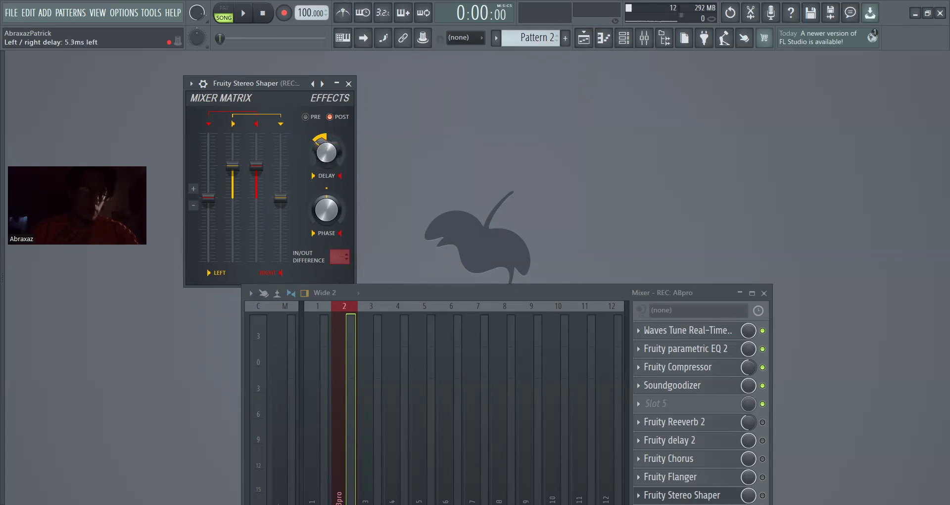
{"action": "left_click_drag", "start_coordinate": [326, 169], "coordinate": [326, 169]}
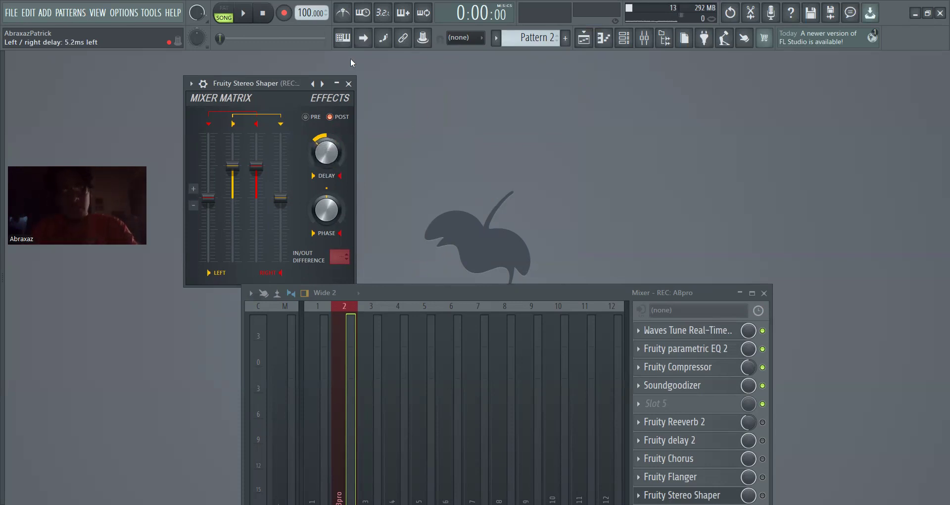
{"action": "left_click_drag", "start_coordinate": [287, 84], "coordinate": [520, 76]}
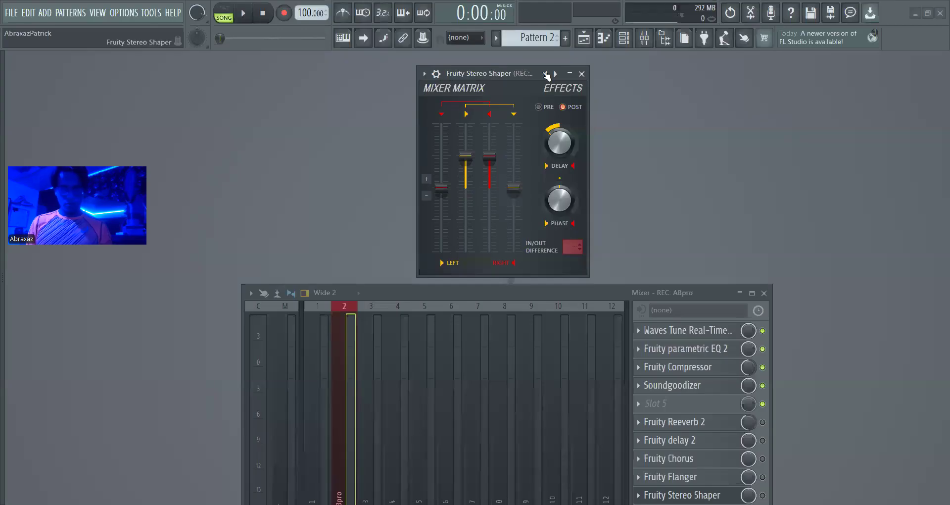
{"action": "left_click", "coordinate": [582, 74]}
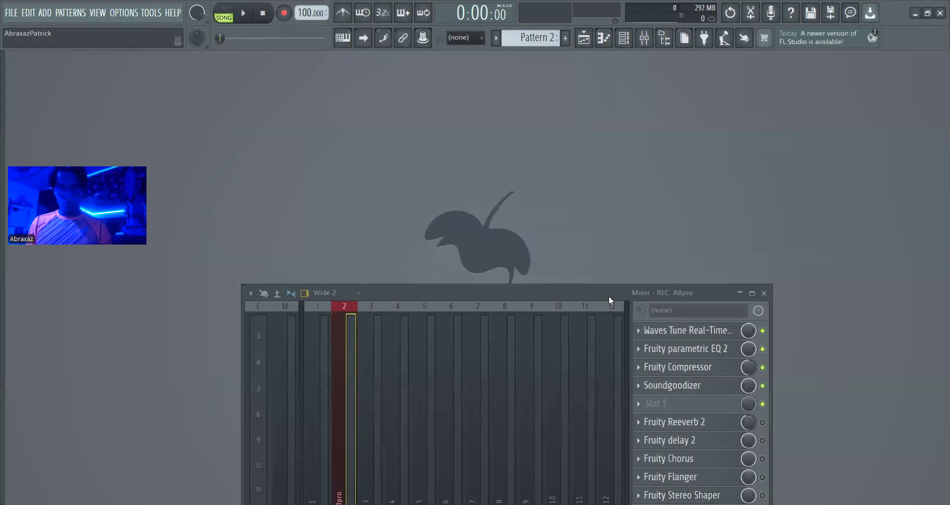
Load the ABwavy mixer track state from the vocal presets onto the empty track Insert 3
{"action": "left_click_drag", "start_coordinate": [594, 295], "coordinate": [711, 123]}
{"action": "left_click", "coordinate": [482, 305]}
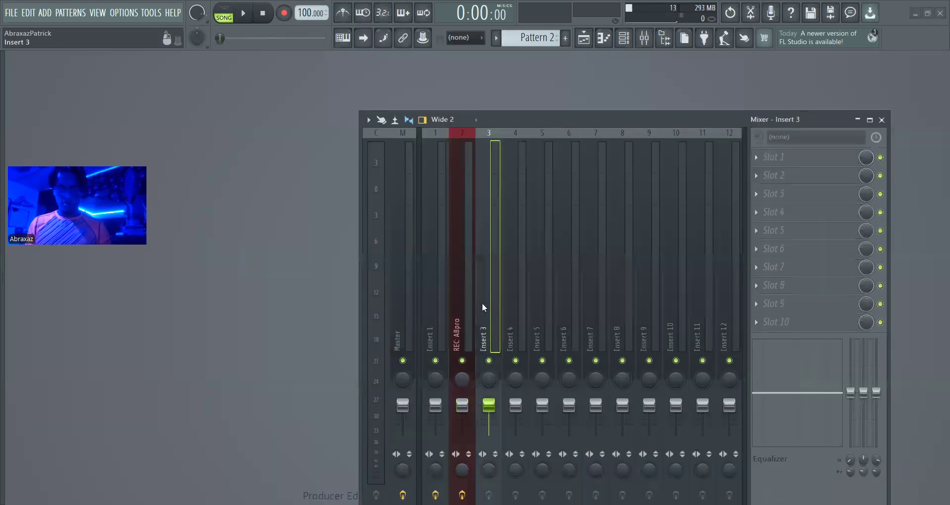
{"action": "right_click", "coordinate": [482, 304]}
{"action": "mouse_move", "coordinate": [540, 203]}
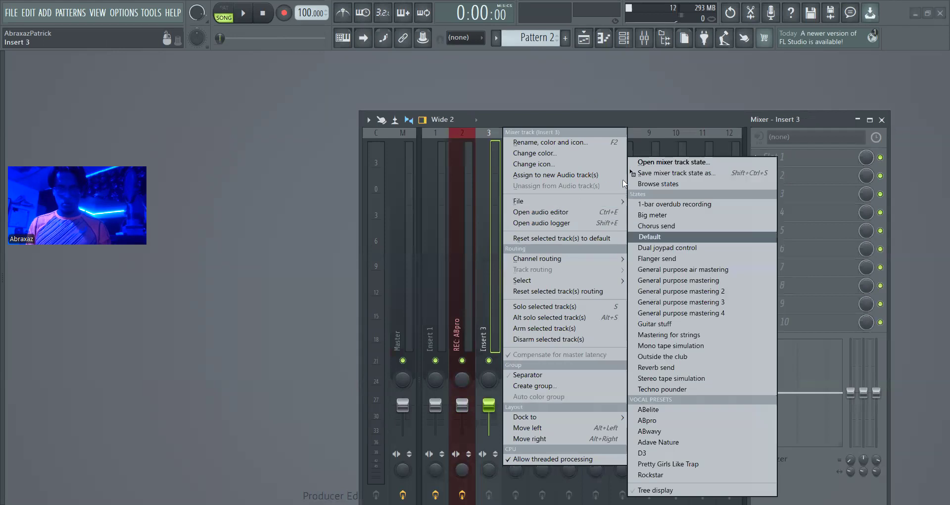
{"action": "left_click", "coordinate": [649, 163]}
{"action": "double_click", "coordinate": [440, 247]}
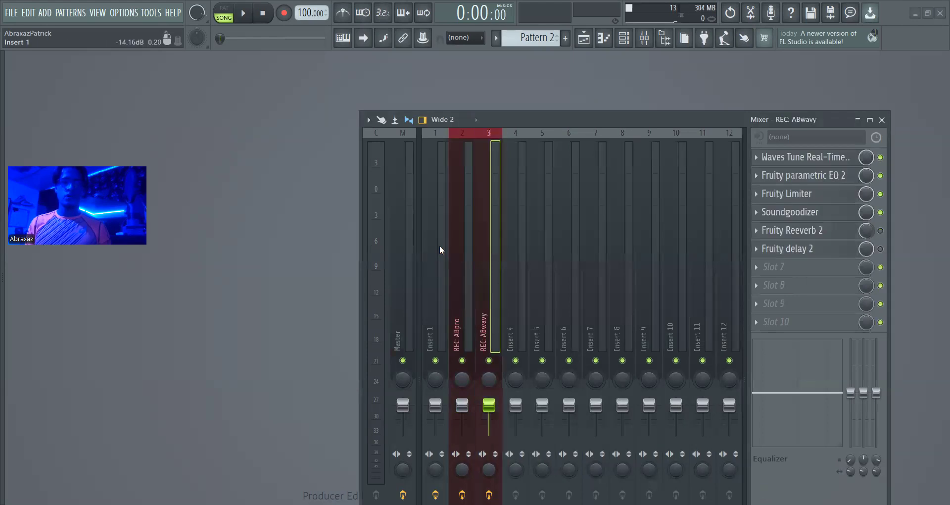
{"action": "right_click", "coordinate": [483, 283]}
{"action": "mouse_move", "coordinate": [517, 258]}
{"action": "left_click", "coordinate": [479, 275]}
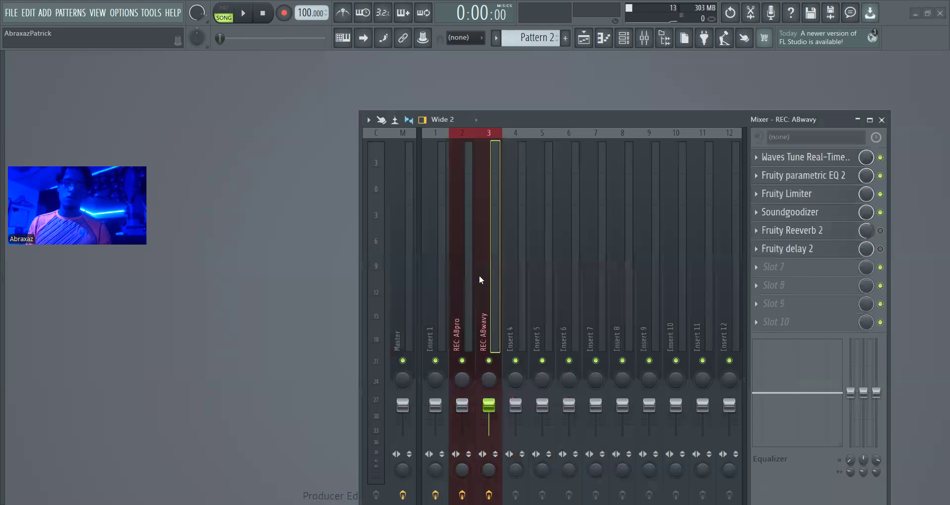
Open the ABwavy track's Waves Tune Real-Time clear of the mixer, sweep its speed up to 800 ms and bring it down to 2.2 ms
{"action": "left_click", "coordinate": [810, 157]}
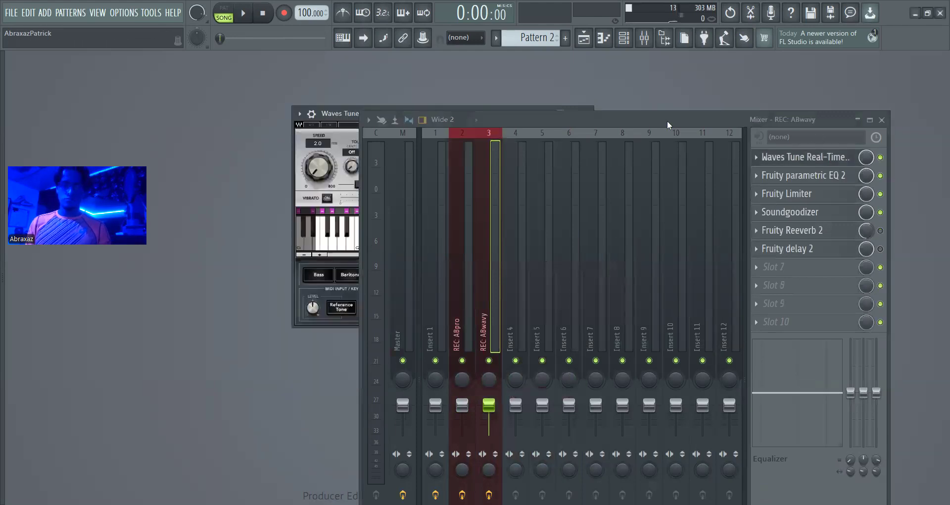
{"action": "left_click_drag", "start_coordinate": [499, 119], "coordinate": [456, 296]}
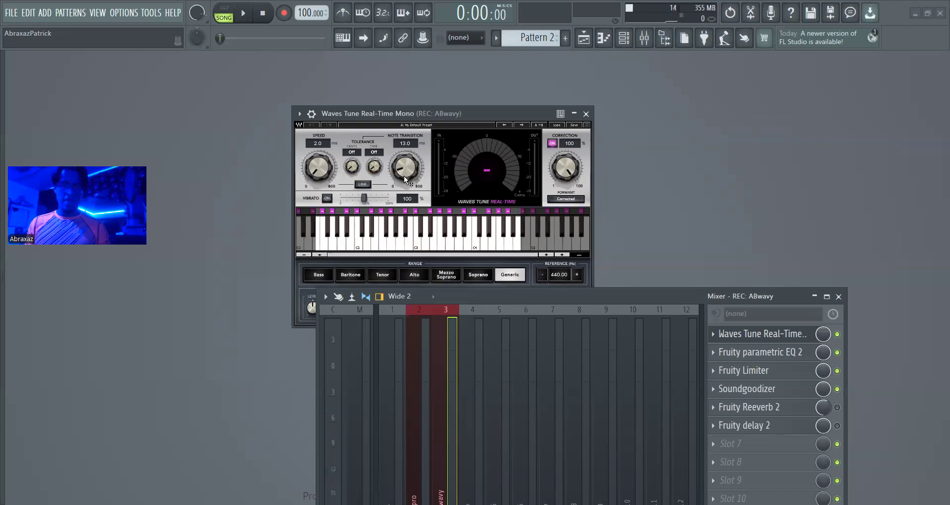
{"action": "left_click_drag", "start_coordinate": [316, 165], "coordinate": [315, 123]}
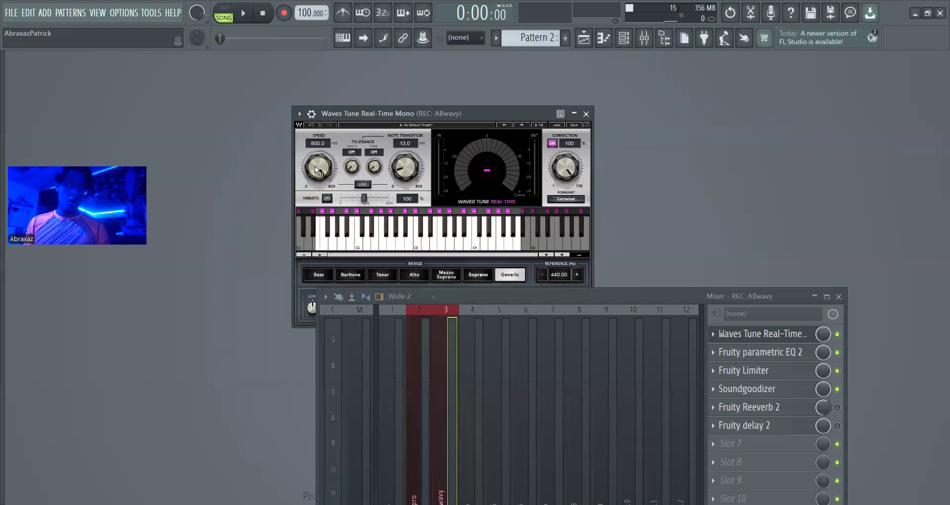
{"action": "left_click_drag", "start_coordinate": [319, 167], "coordinate": [319, 214]}
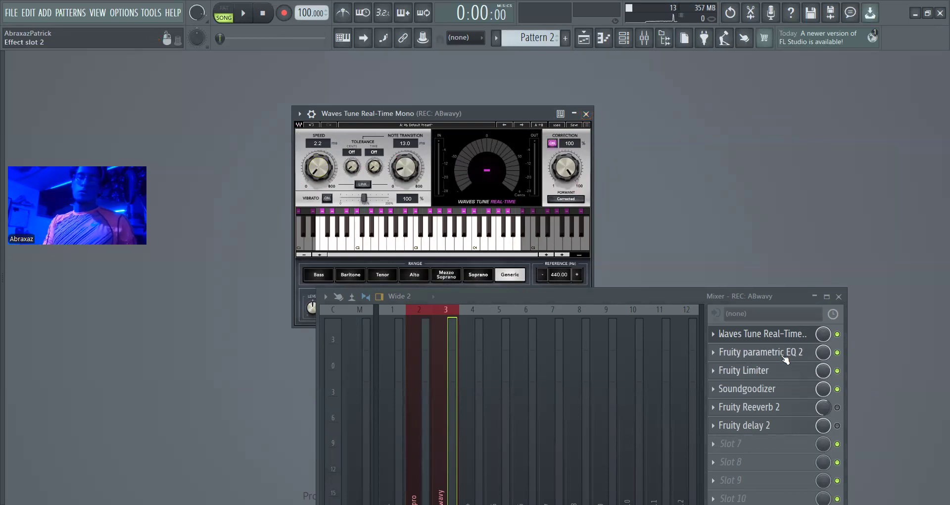
Open the ABwavy track's Fruity Parametric EQ 2 and Fruity Limiter, placing the limiter above the mixer to view its settings
{"action": "left_click", "coordinate": [748, 347]}
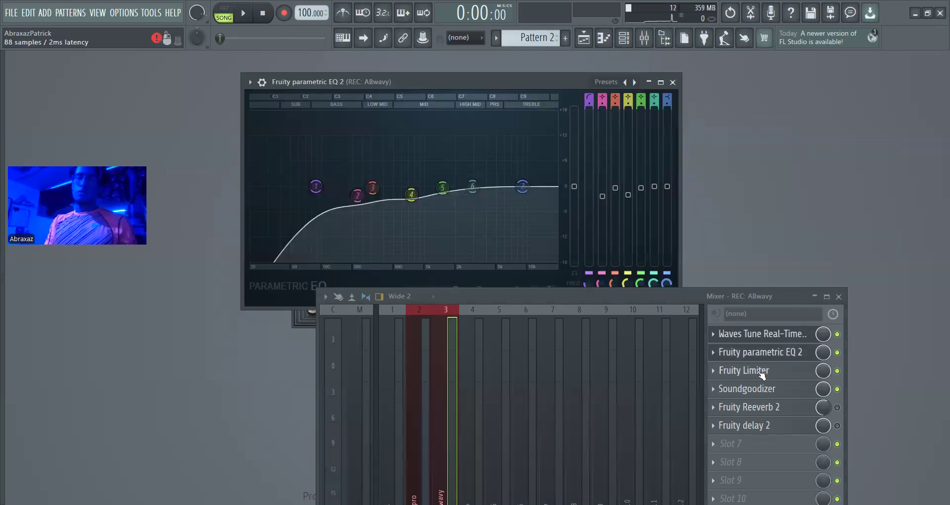
{"action": "left_click", "coordinate": [763, 375]}
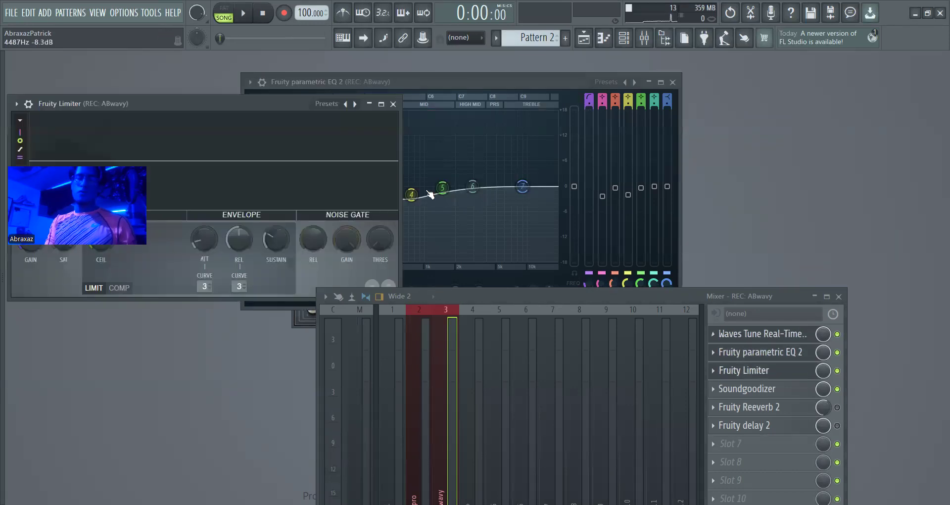
{"action": "left_click_drag", "start_coordinate": [269, 103], "coordinate": [505, 78]}
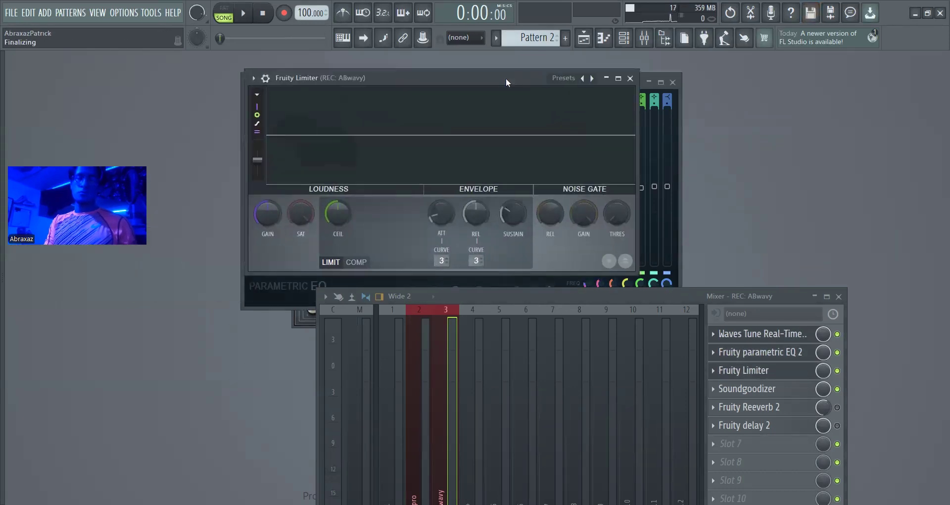
View the ABwavy track's Soundgoodizer mode and amount in a clear area, and close all of the track's open plugin windows
{"action": "left_click", "coordinate": [773, 389]}
{"action": "left_click_drag", "start_coordinate": [78, 117], "coordinate": [438, 109]}
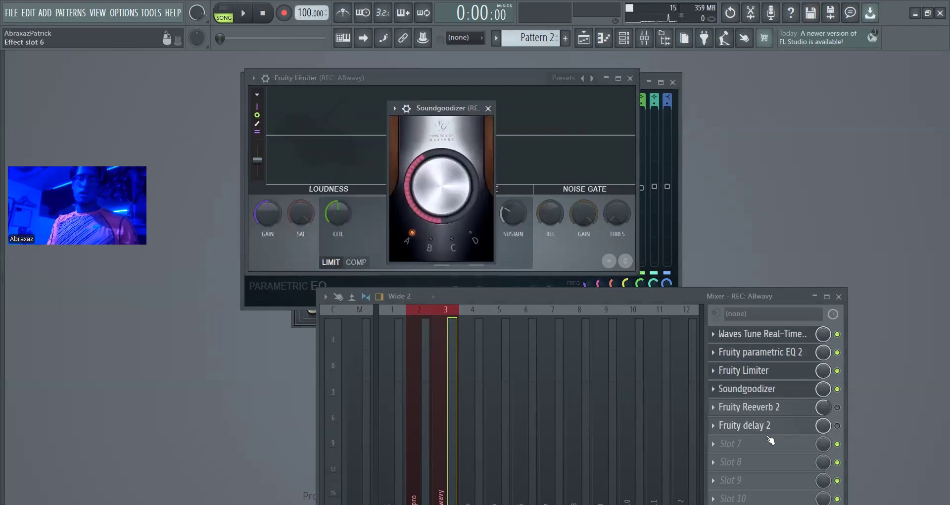
{"action": "key", "text": "Escape"}
{"action": "key", "text": "Escape"}
{"action": "key", "text": "Escape"}
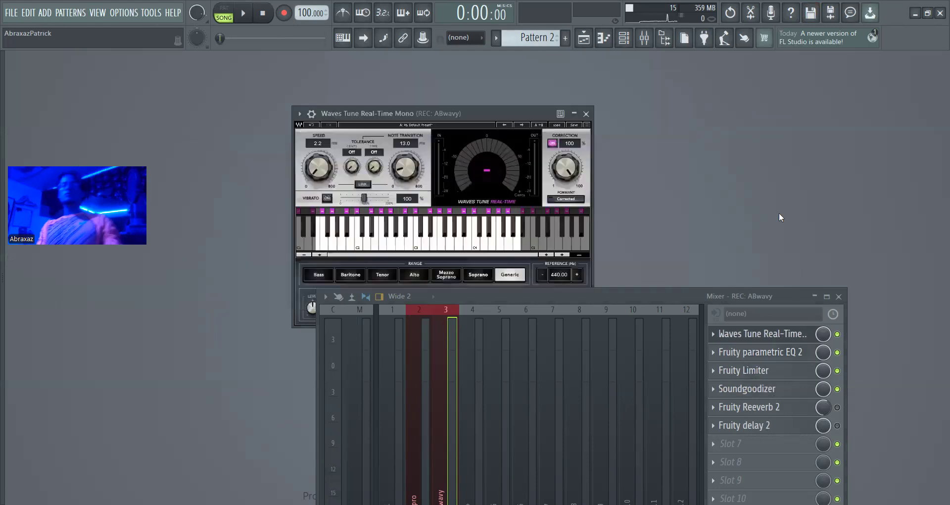
{"action": "key", "text": "Escape"}
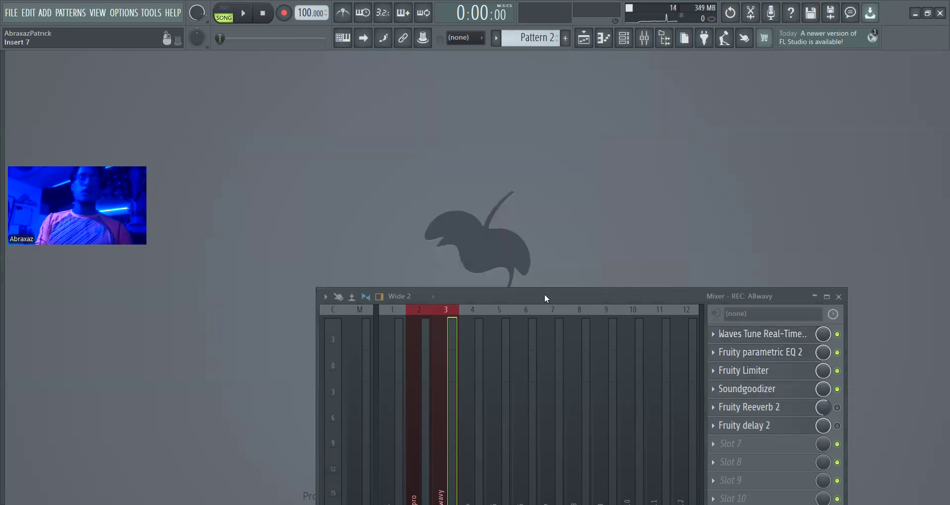
Load the Pretty Girls Like Trap mixer track state from the vocal presets onto the empty track Insert 4
{"action": "left_click_drag", "start_coordinate": [545, 298], "coordinate": [563, 159]}
{"action": "right_click", "coordinate": [503, 263]}
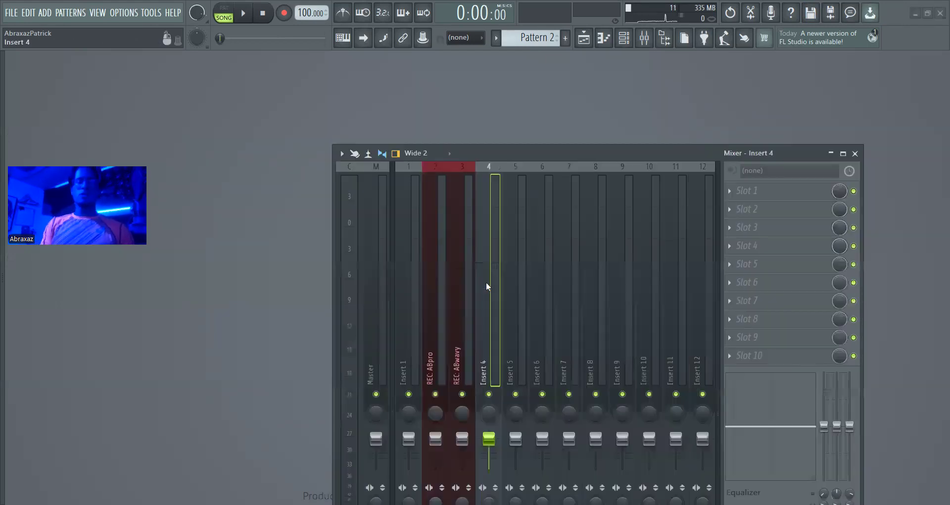
{"action": "mouse_move", "coordinate": [525, 232]}
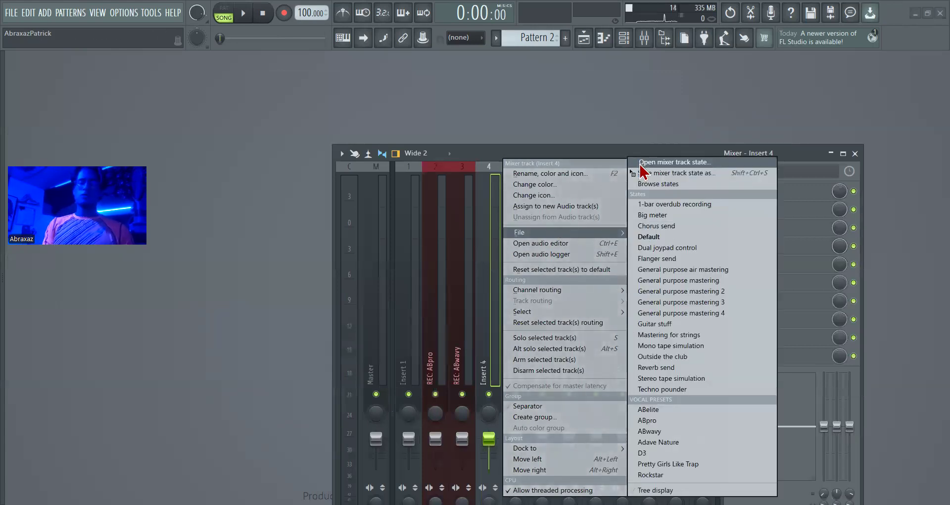
{"action": "left_click", "coordinate": [640, 163]}
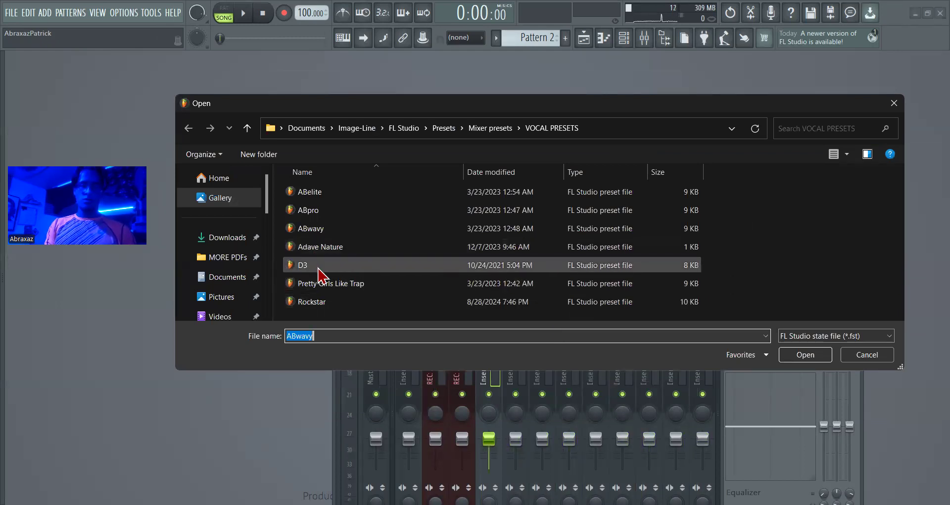
{"action": "left_click", "coordinate": [346, 286]}
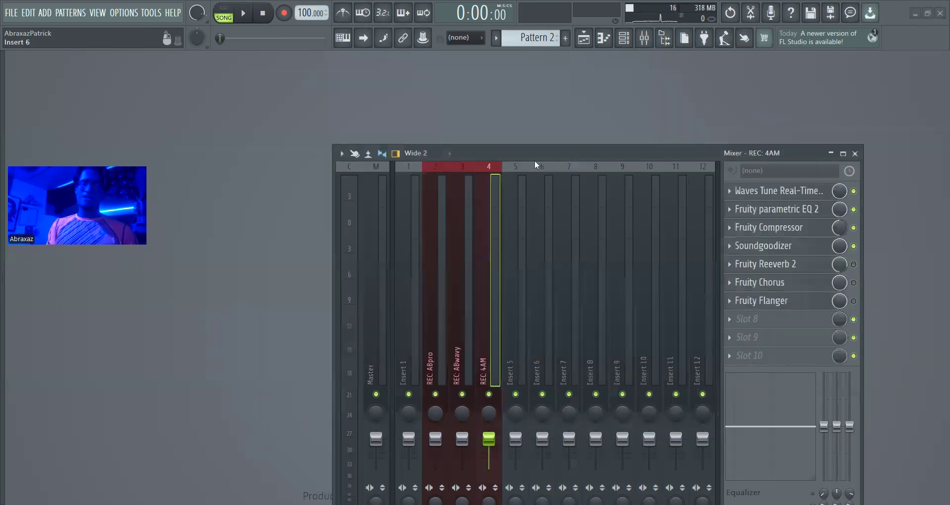
Review the 4AM track's Waves Tune Real-Time settings and its Fruity Parametric EQ 2 curve above the mixer
{"action": "left_click", "coordinate": [760, 193]}
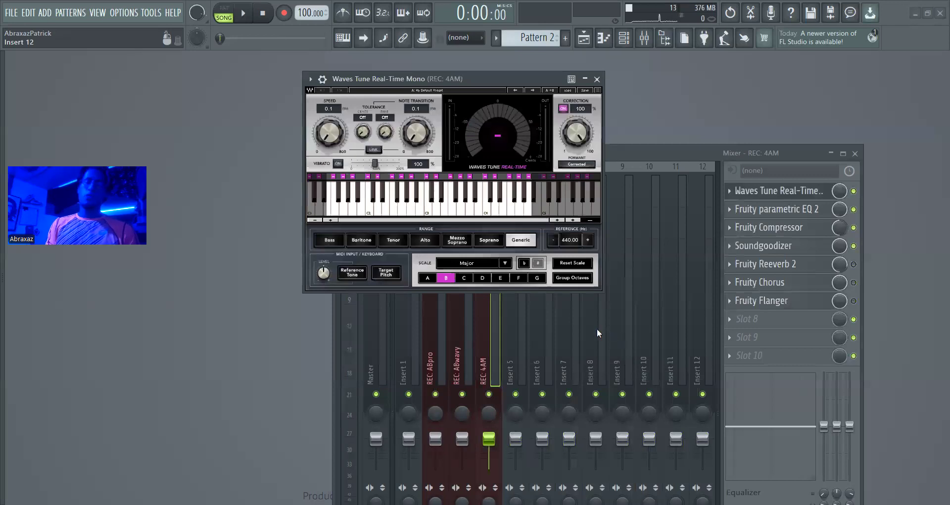
{"action": "left_click_drag", "start_coordinate": [655, 150], "coordinate": [571, 325]}
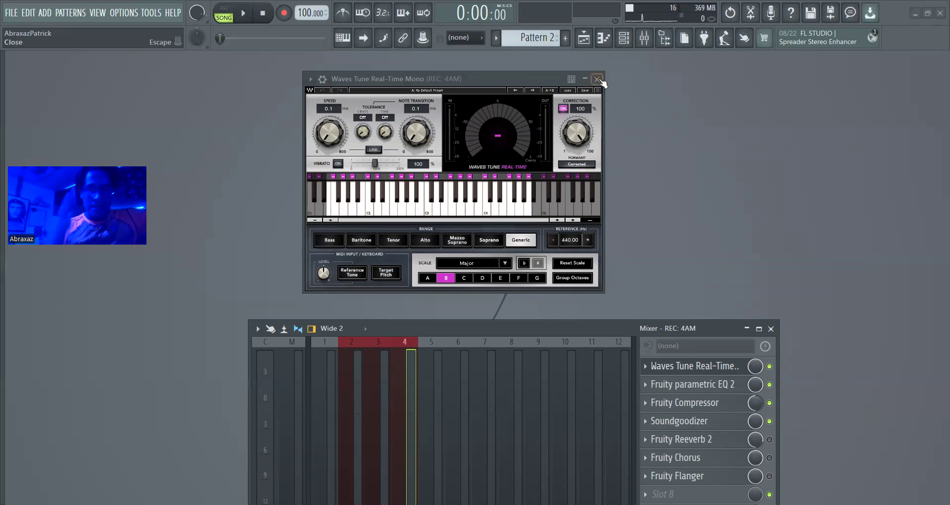
{"action": "left_click", "coordinate": [714, 391]}
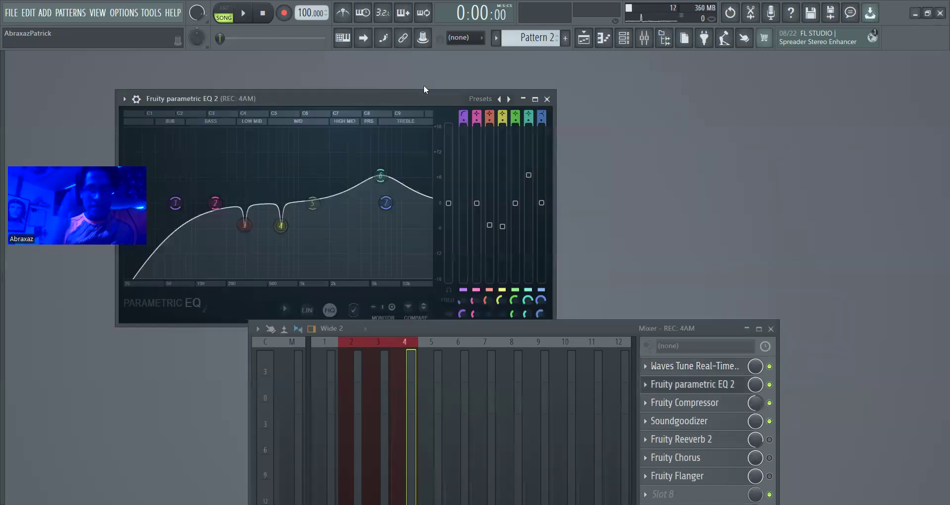
{"action": "left_click_drag", "start_coordinate": [420, 94], "coordinate": [594, 41]}
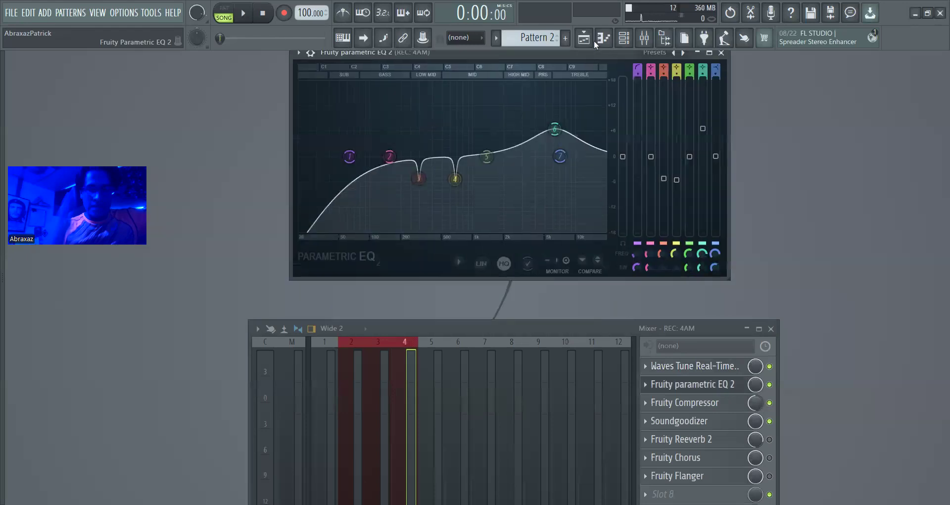
View the 4AM track's Fruity Compressor and Soundgoodizer settings above the mixer, and close all of its open plugin windows
{"action": "left_click", "coordinate": [702, 404]}
{"action": "left_click_drag", "start_coordinate": [275, 167], "coordinate": [553, 136]}
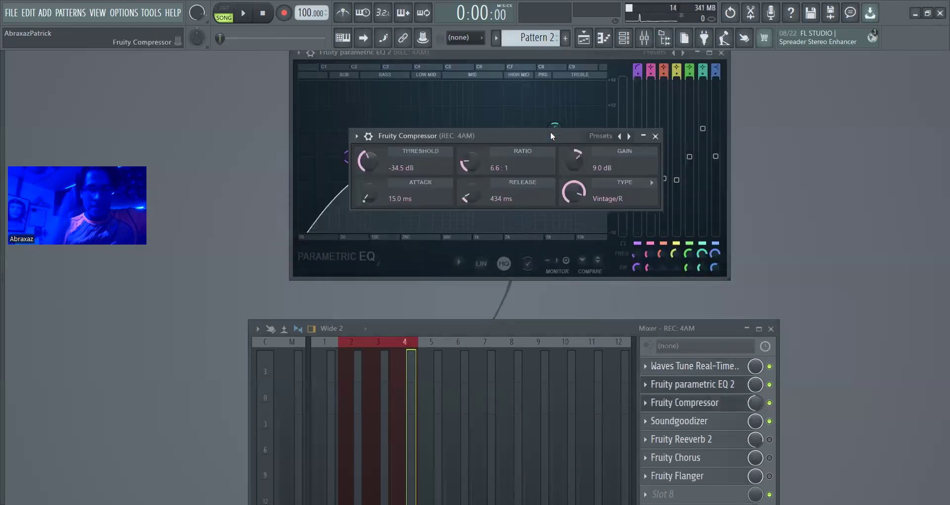
{"action": "left_click", "coordinate": [698, 430]}
{"action": "left_click_drag", "start_coordinate": [187, 58], "coordinate": [465, 125]}
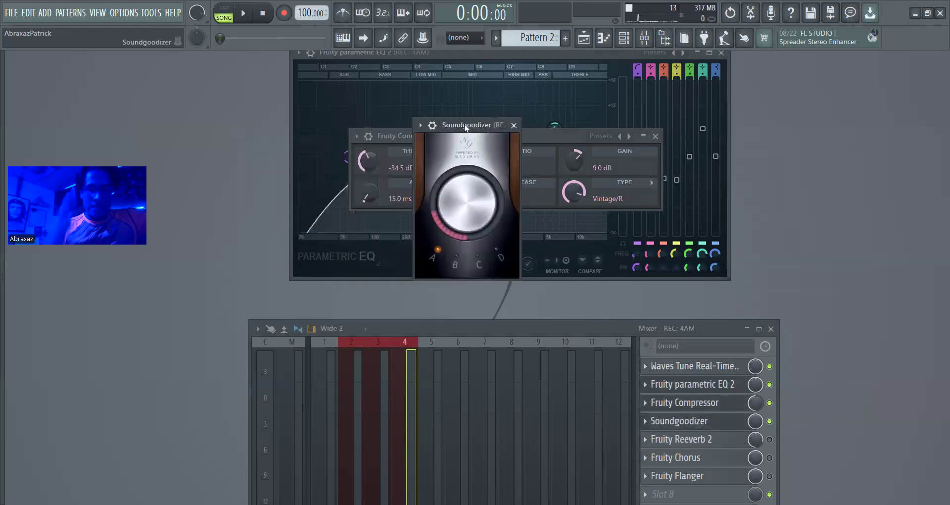
{"action": "key", "text": "Escape"}
{"action": "key", "text": "Escape"}
{"action": "key", "text": "Escape"}
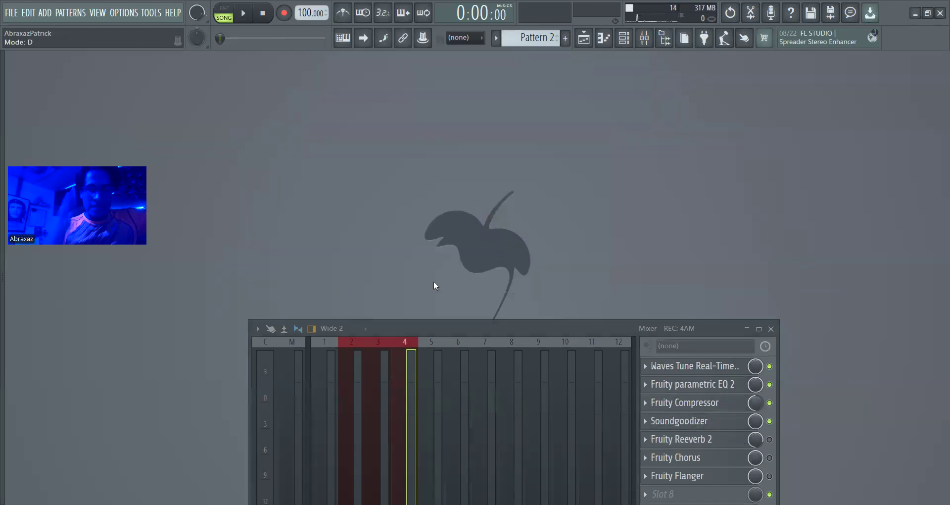
Load the Rockstar mixer track state from the vocal presets onto the empty track Insert 5
{"action": "right_click", "coordinate": [443, 371]}
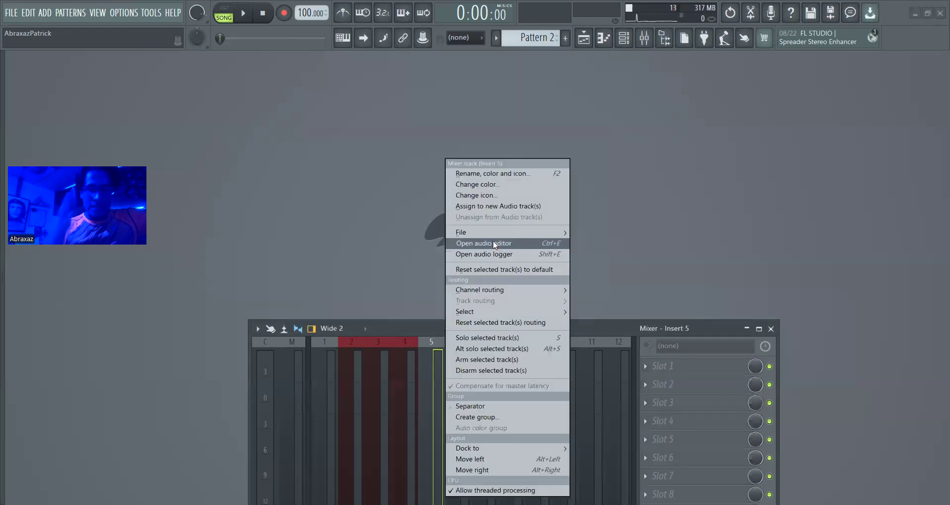
{"action": "mouse_move", "coordinate": [493, 233]}
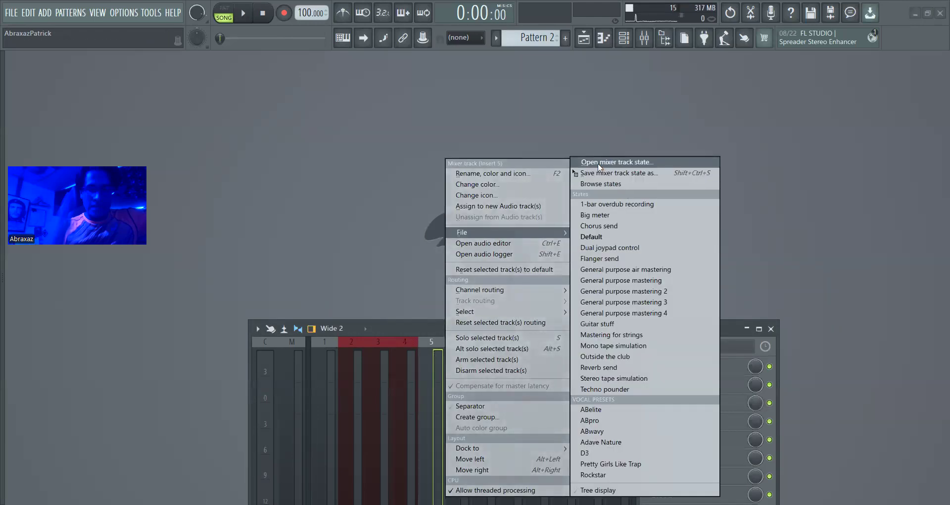
{"action": "left_click", "coordinate": [599, 162]}
{"action": "double_click", "coordinate": [386, 383]}
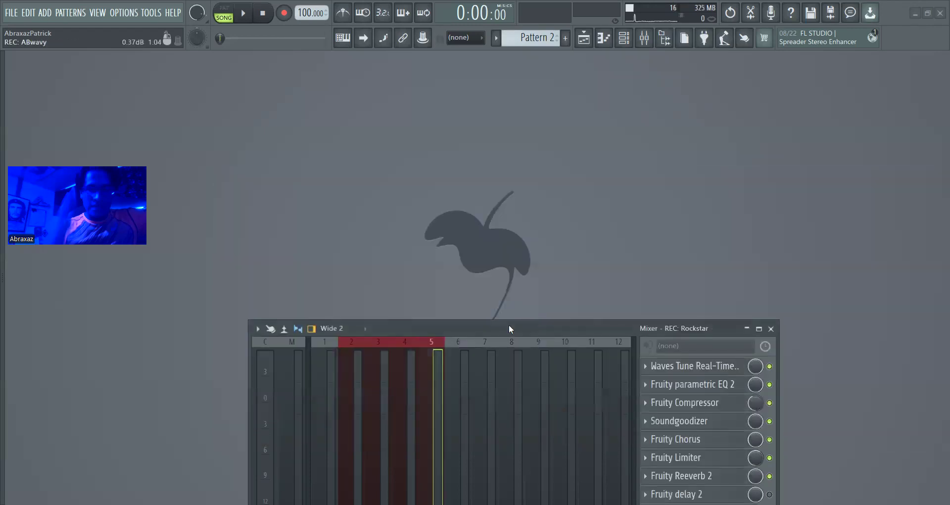
Open the Rockstar track's Waves Tune Real-Time to view its speed, note transition and scale, and bring the full mixer into view
{"action": "left_click", "coordinate": [724, 370]}
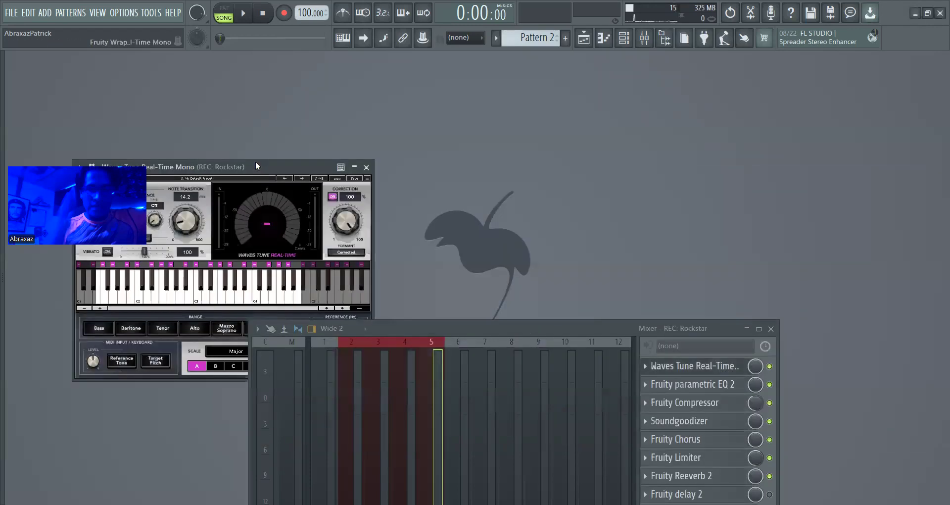
{"action": "left_click_drag", "start_coordinate": [311, 159], "coordinate": [529, 85]}
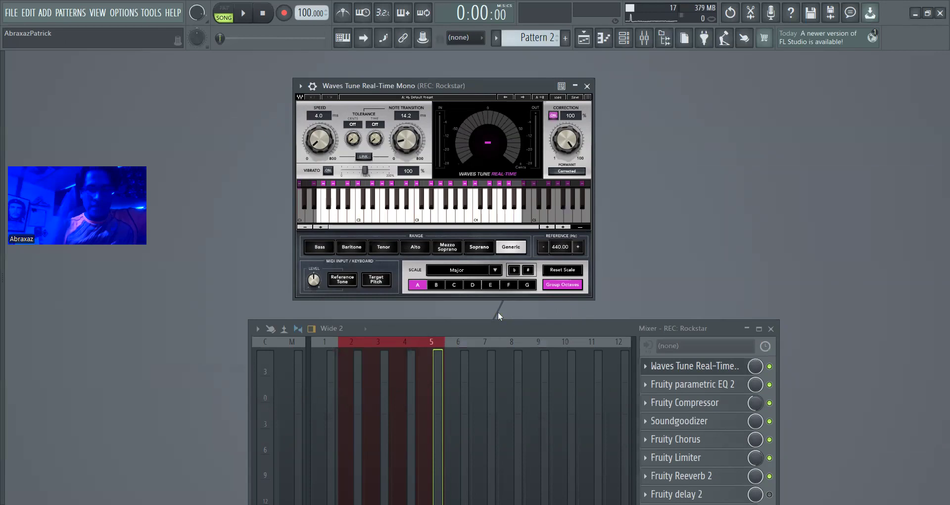
{"action": "left_click_drag", "start_coordinate": [499, 328], "coordinate": [497, 309]}
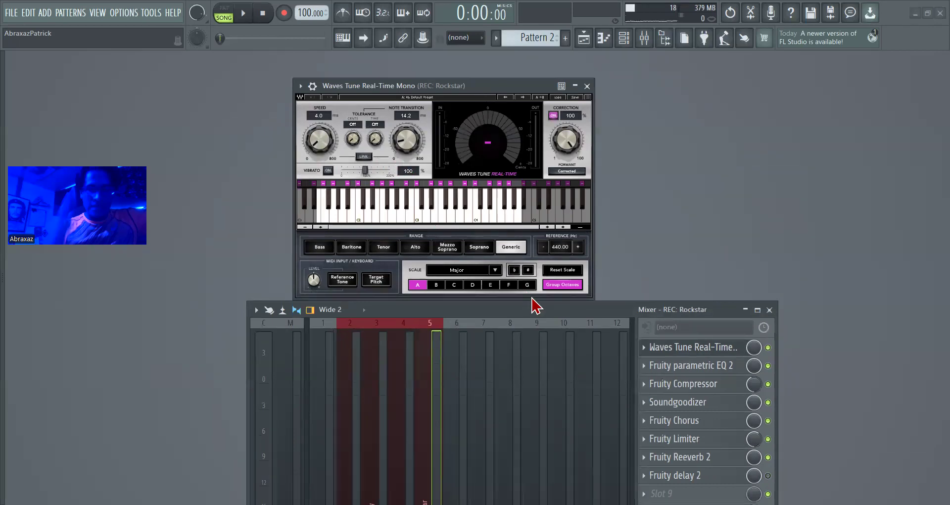
{"action": "left_click_drag", "start_coordinate": [538, 309], "coordinate": [536, 238]}
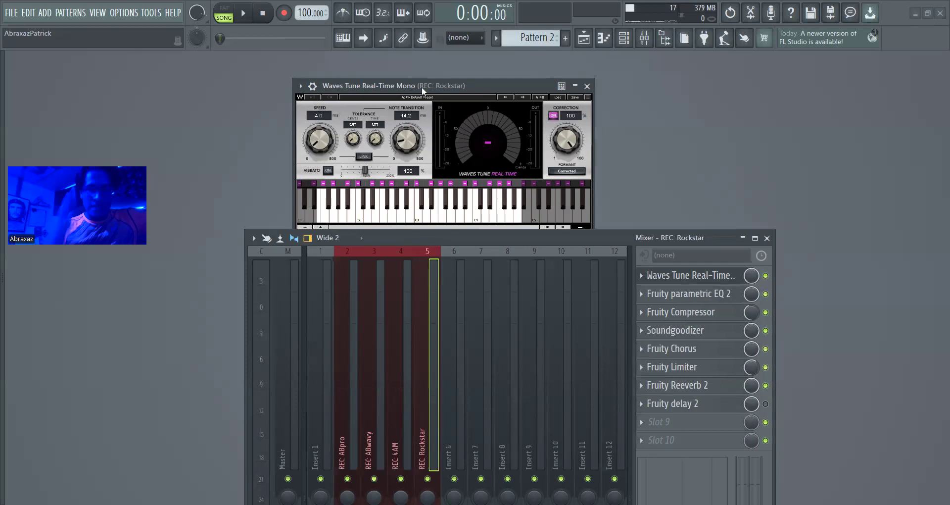
{"action": "left_click_drag", "start_coordinate": [424, 239], "coordinate": [415, 149]}
Open the Rockstar track's Fruity Chorus and arrange it above the mixer to view its delay, depth, stereo and LFO settings
{"action": "left_click", "coordinate": [709, 261]}
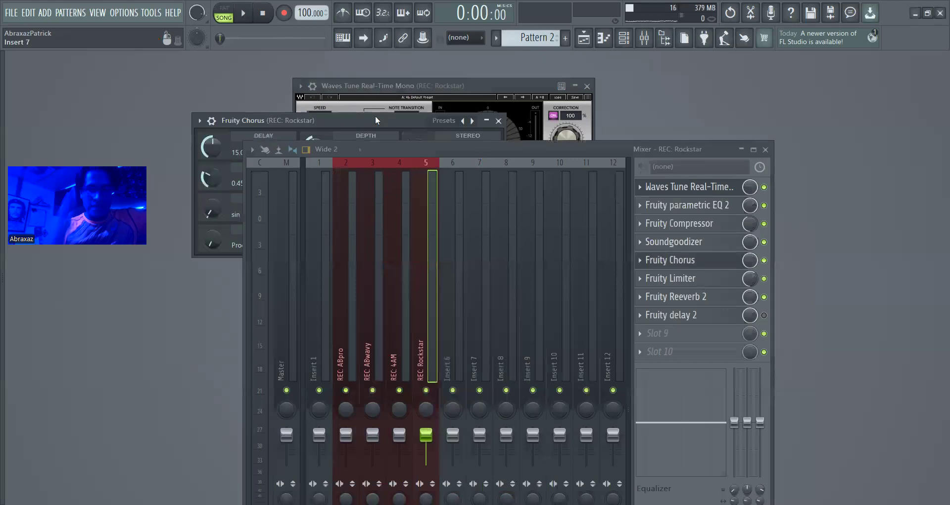
{"action": "left_click_drag", "start_coordinate": [463, 149], "coordinate": [447, 325]}
{"action": "left_click_drag", "start_coordinate": [378, 120], "coordinate": [471, 165]}
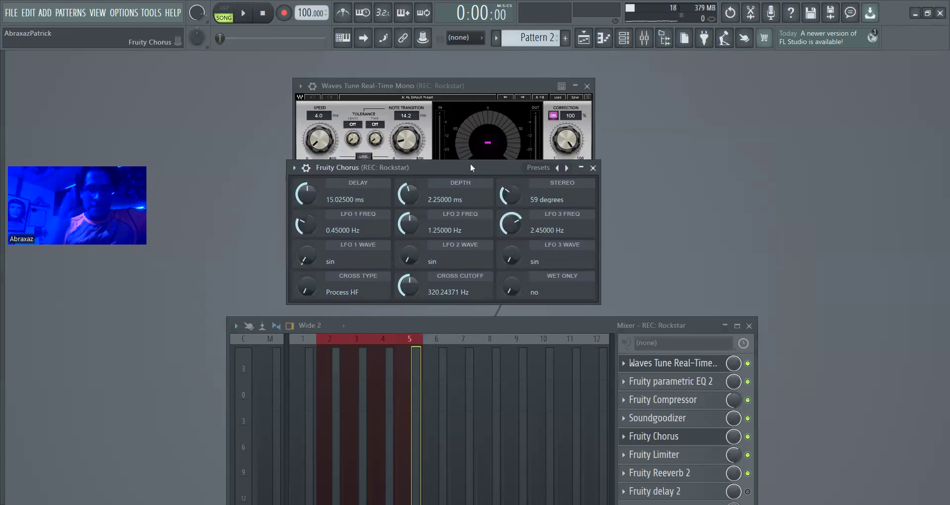
{"action": "left_click_drag", "start_coordinate": [470, 163], "coordinate": [475, 162]}
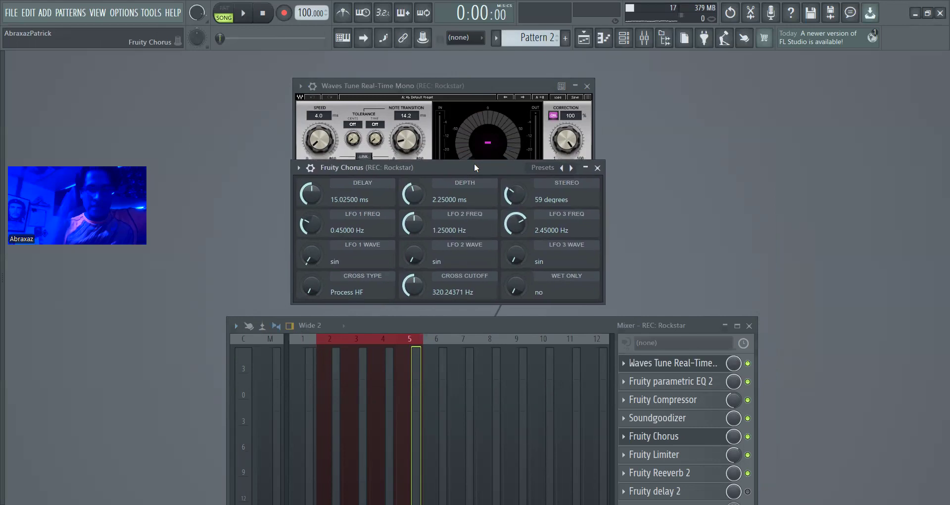
Step through the Fruity Chorus presets, close the Chorus and Waves Tune windows, and bring the full mixer back into view
{"action": "left_click", "coordinate": [573, 171]}
{"action": "left_click", "coordinate": [574, 171]}
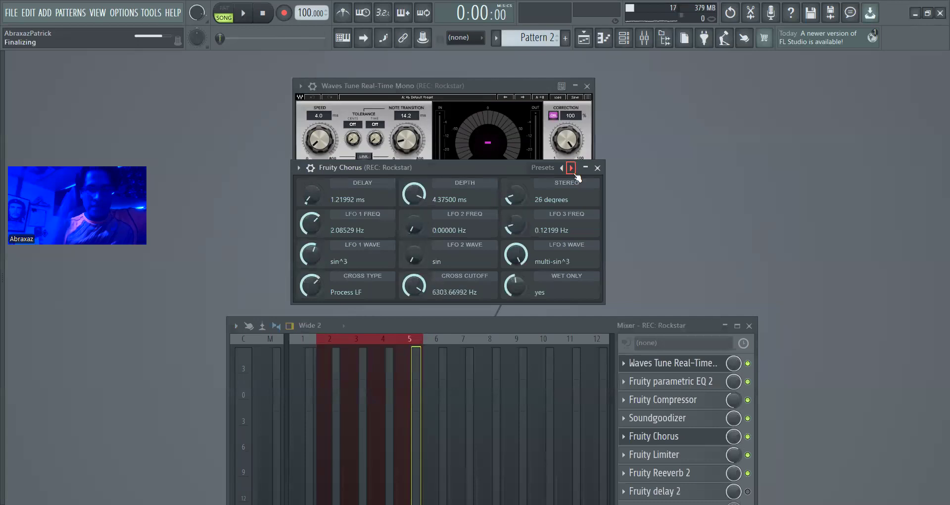
{"action": "left_click", "coordinate": [575, 172]}
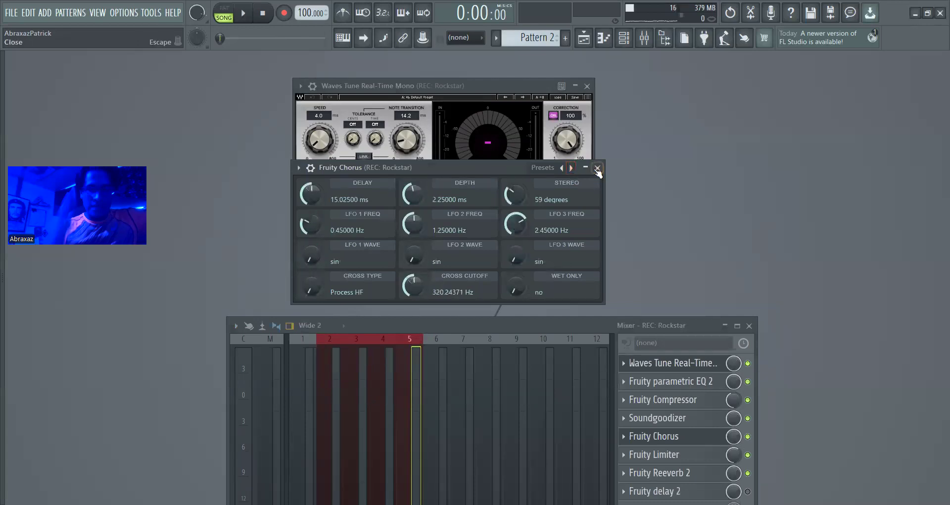
{"action": "left_click", "coordinate": [597, 168]}
{"action": "left_click", "coordinate": [588, 86]}
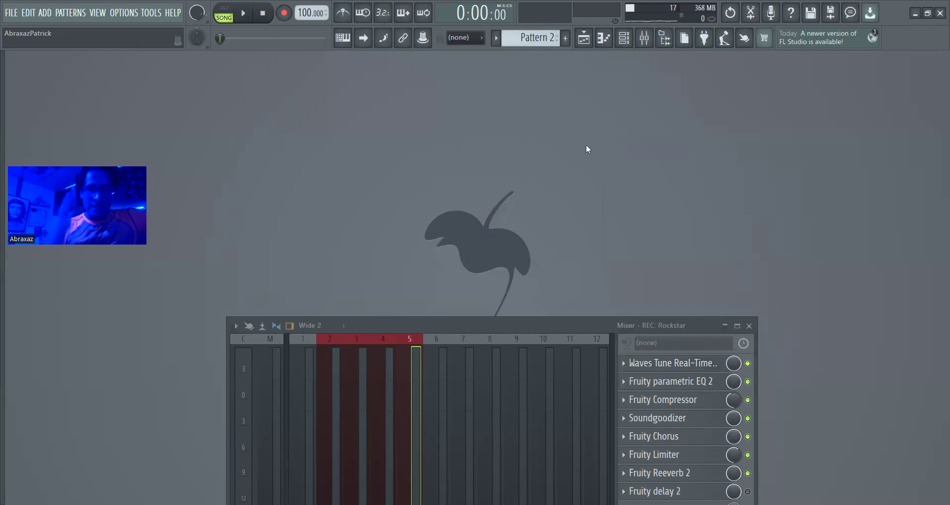
{"action": "left_click_drag", "start_coordinate": [528, 321], "coordinate": [587, 145]}
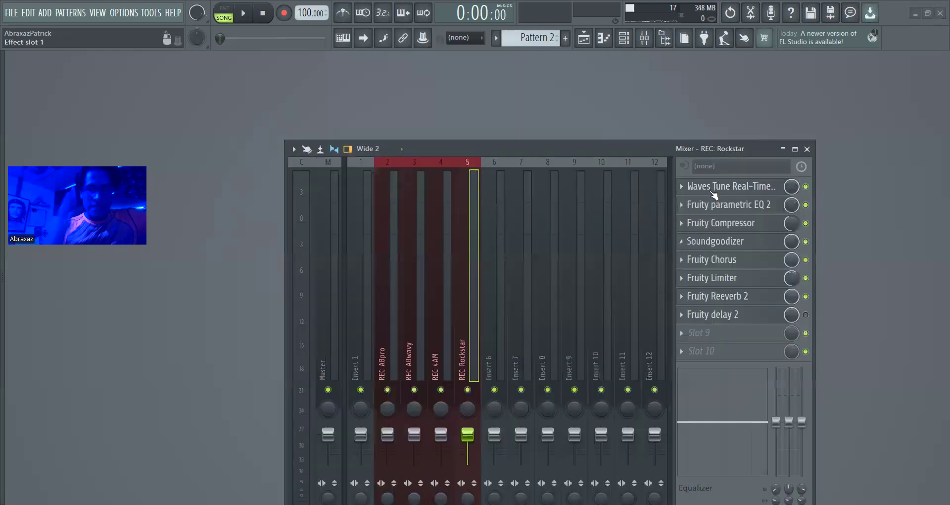
Open the Rockstar track's Fruity Parametric EQ 2 and arrange it above the lowered mixer to view its EQ curve
{"action": "left_click", "coordinate": [712, 211]}
{"action": "left_click_drag", "start_coordinate": [615, 152], "coordinate": [548, 309]}
{"action": "left_click_drag", "start_coordinate": [394, 181], "coordinate": [385, 183]}
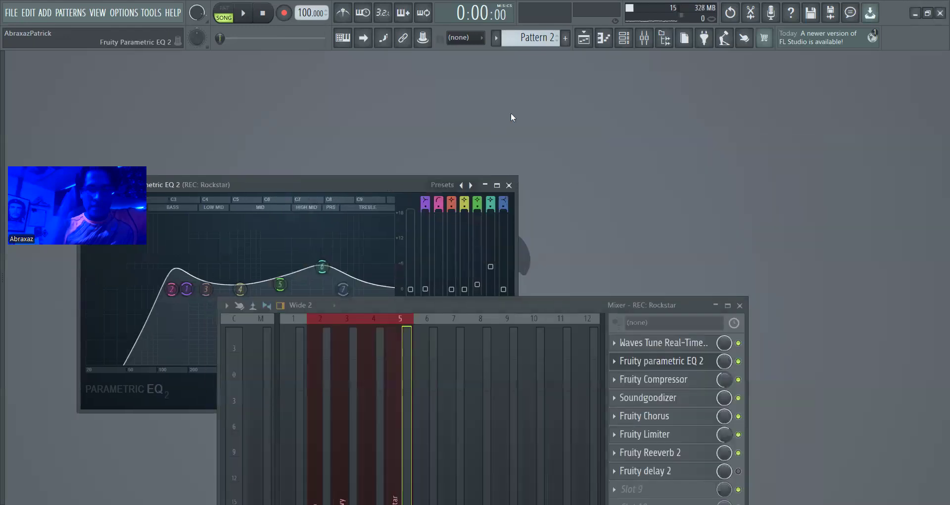
{"action": "left_click_drag", "start_coordinate": [512, 117], "coordinate": [550, 94]}
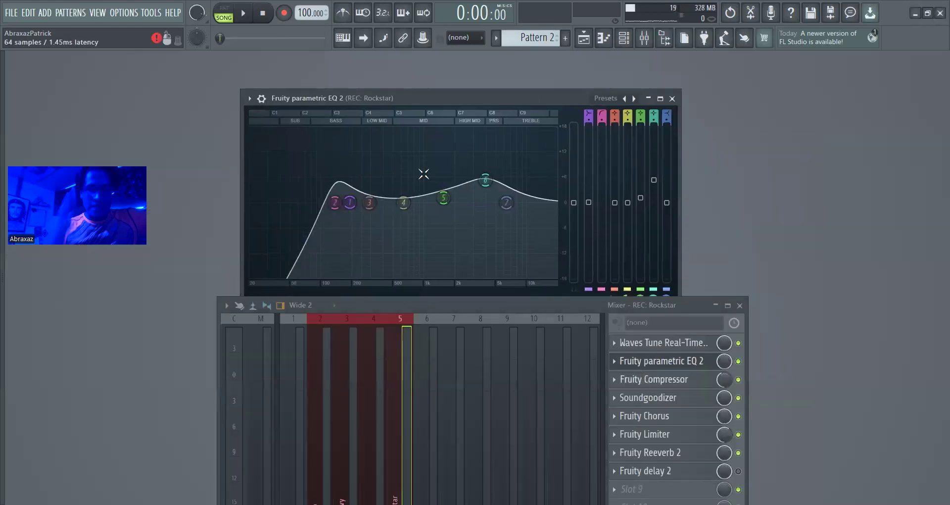
Open the Rockstar track's Fruity Compressor and Soundgoodizer and arrange both above the mixer to view their settings
{"action": "left_click", "coordinate": [653, 380]}
{"action": "left_click_drag", "start_coordinate": [366, 215], "coordinate": [519, 94]}
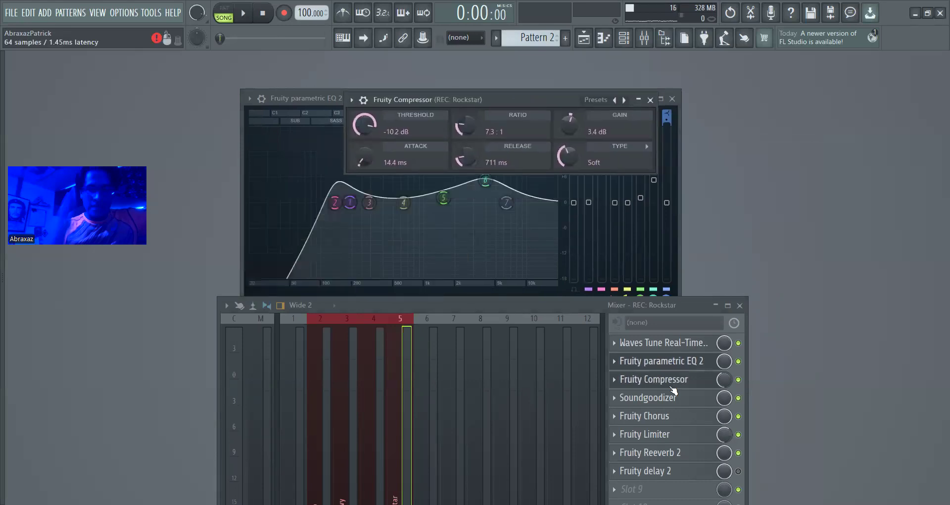
{"action": "left_click", "coordinate": [673, 405]}
{"action": "left_click_drag", "start_coordinate": [178, 216], "coordinate": [504, 114]}
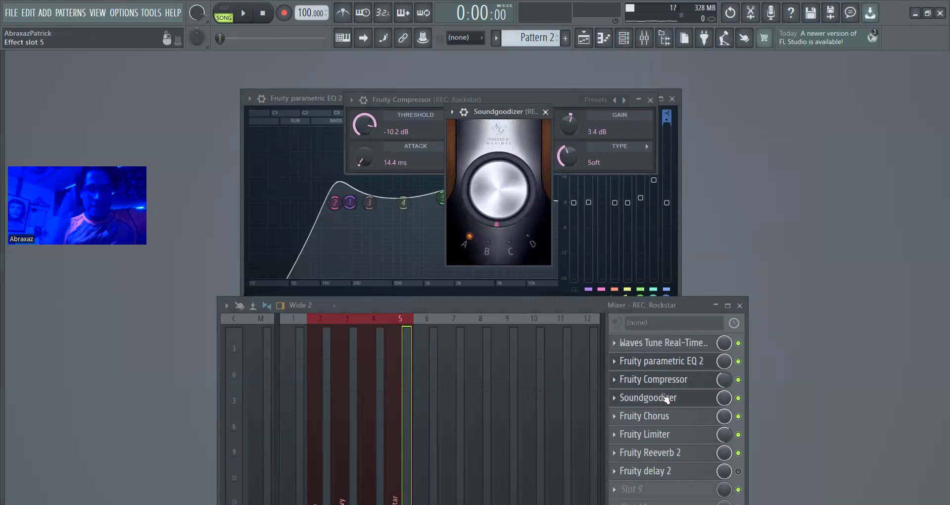
View the Rockstar track's Fruity Limiter loudness, envelope and noise gate settings, and close the Limiter and Soundgoodizer windows
{"action": "left_click", "coordinate": [661, 436]}
{"action": "left_click_drag", "start_coordinate": [289, 122], "coordinate": [563, 92]}
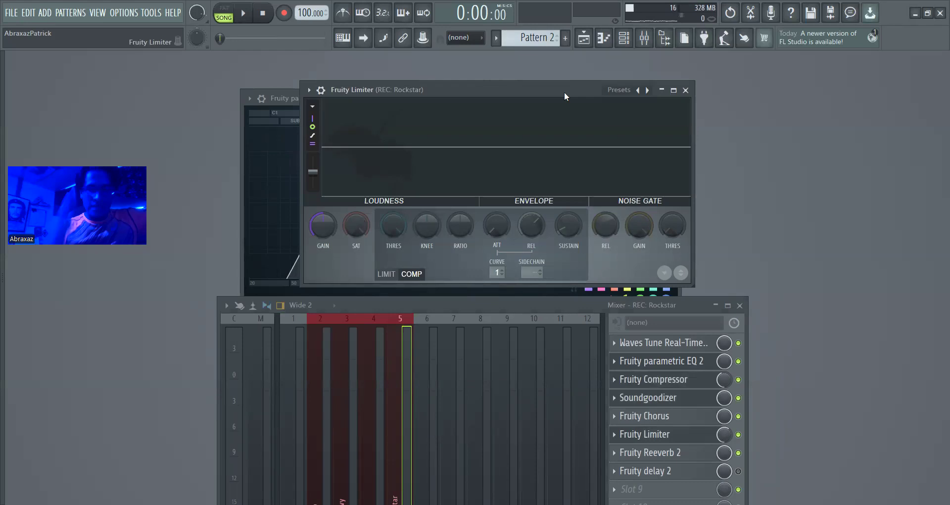
{"action": "left_click", "coordinate": [685, 90]}
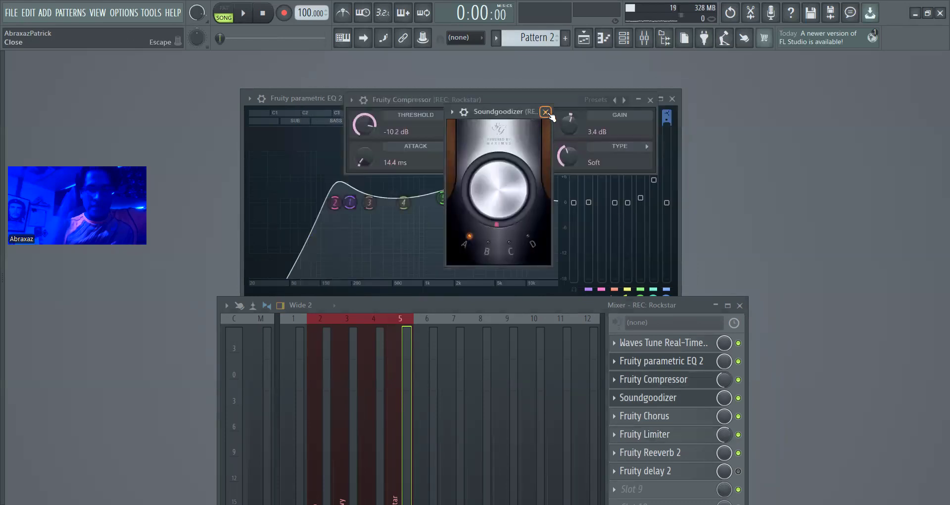
{"action": "key", "text": "Escape"}
Reopen the Rockstar track's Waves Tune Real-Time to recheck its speed, note transition and scale, and close it
{"action": "left_click", "coordinate": [668, 344]}
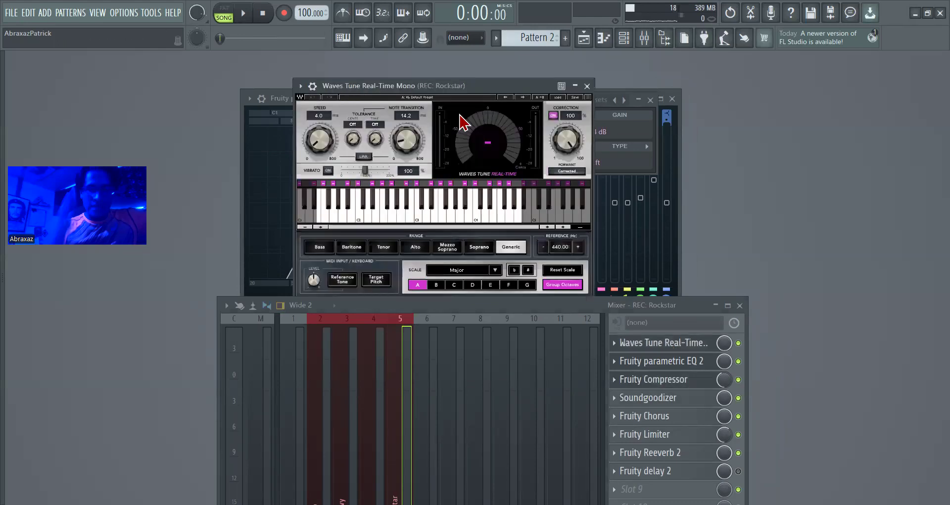
{"action": "left_click", "coordinate": [587, 85]}
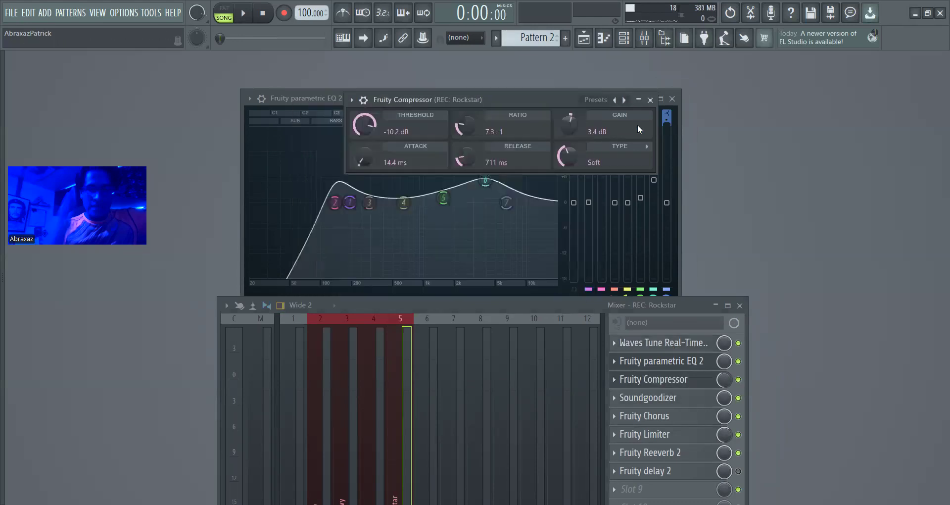
Close the Fruity Compressor, Parametric EQ 2 and mixer windows to clear the workspace
{"action": "left_click", "coordinate": [651, 100]}
{"action": "left_click", "coordinate": [672, 99]}
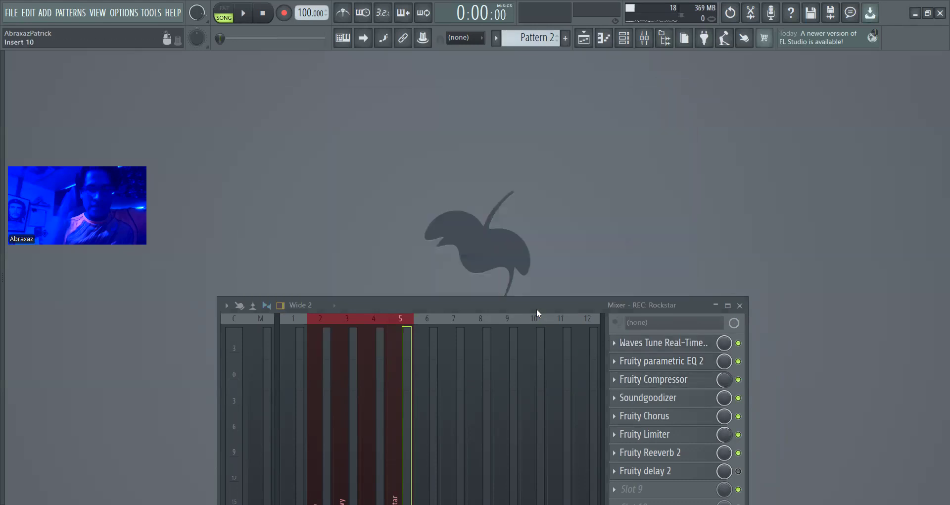
{"action": "left_click_drag", "start_coordinate": [537, 309], "coordinate": [616, 81]}
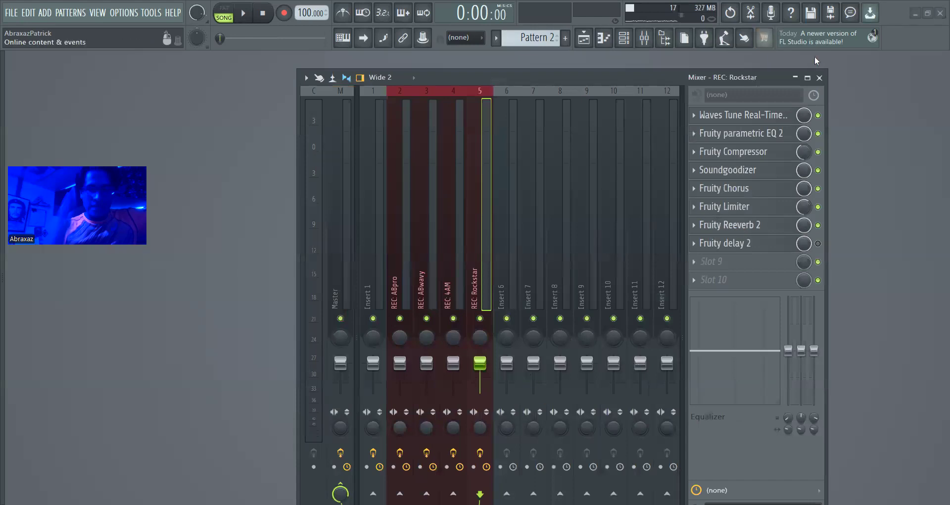
{"action": "left_click", "coordinate": [820, 78]}
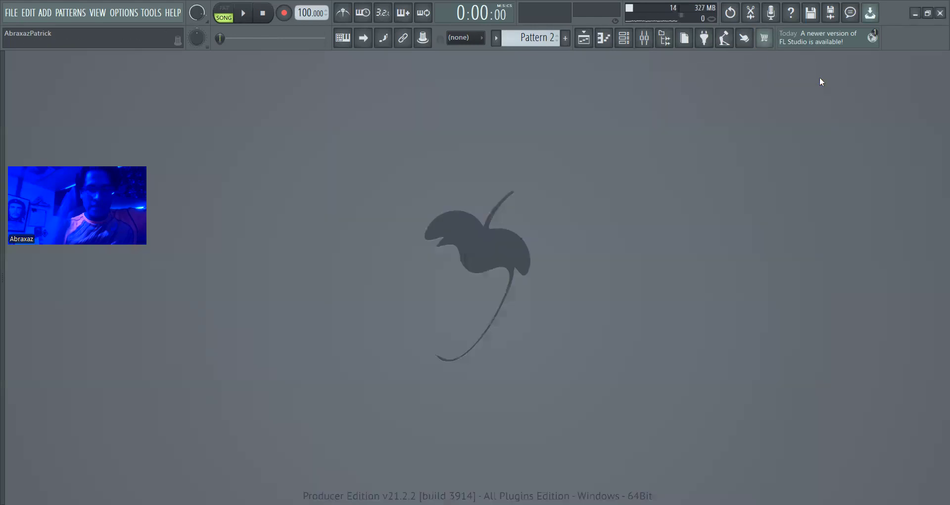